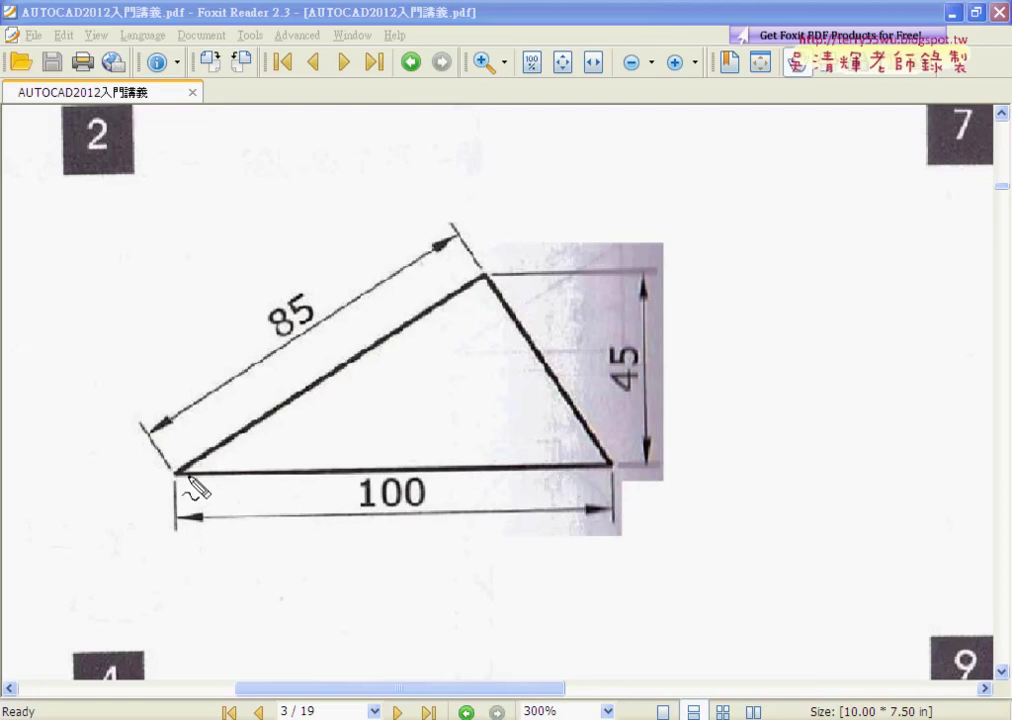
On the reference PDF, mark the 100 base, 85 side and 45 height with their reference lines
drag(176, 470, 178, 485)
drag(610, 462, 611, 478)
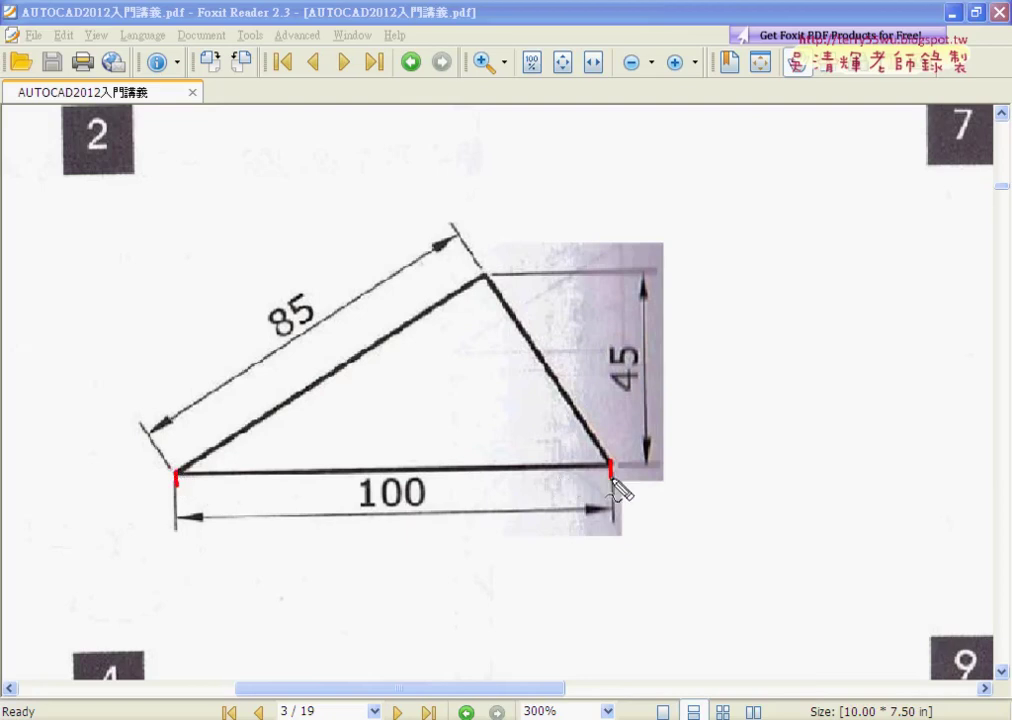
mouse_move(378, 518)
mouse_down()
mouse_move(361, 510)
mouse_move(460, 508)
mouse_up()
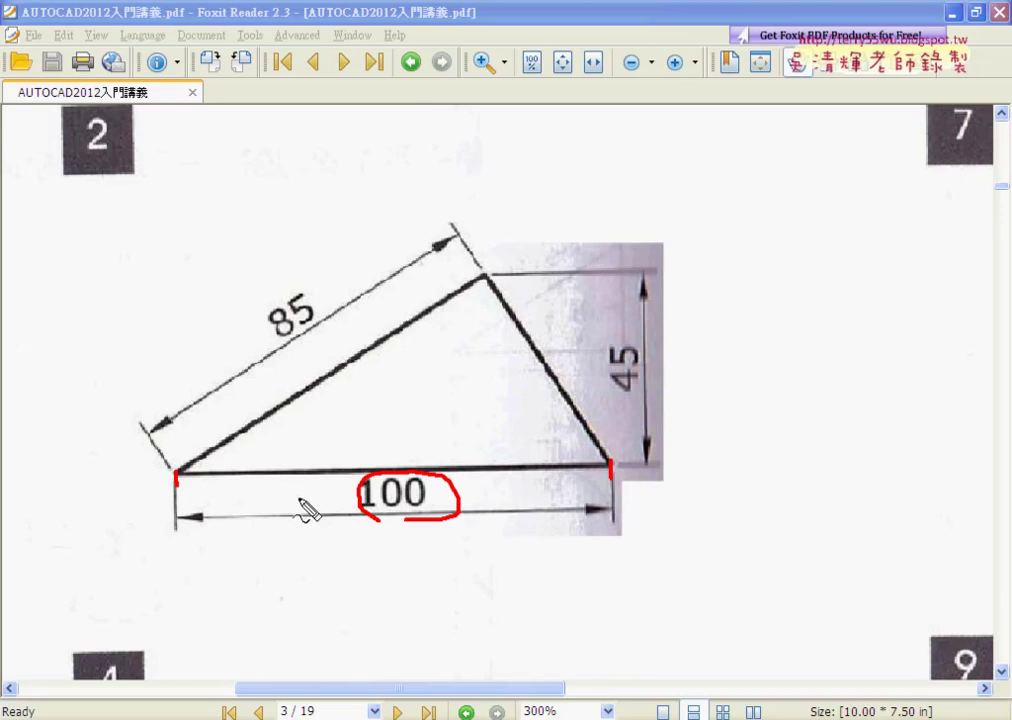
drag(177, 473, 607, 471)
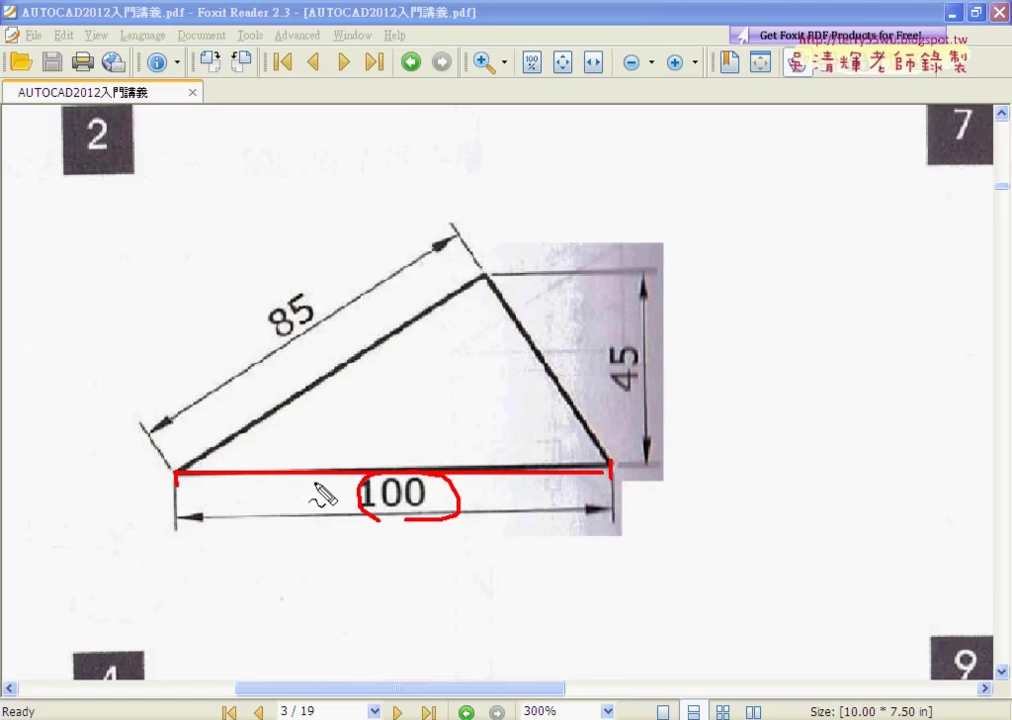
drag(292, 346, 305, 341)
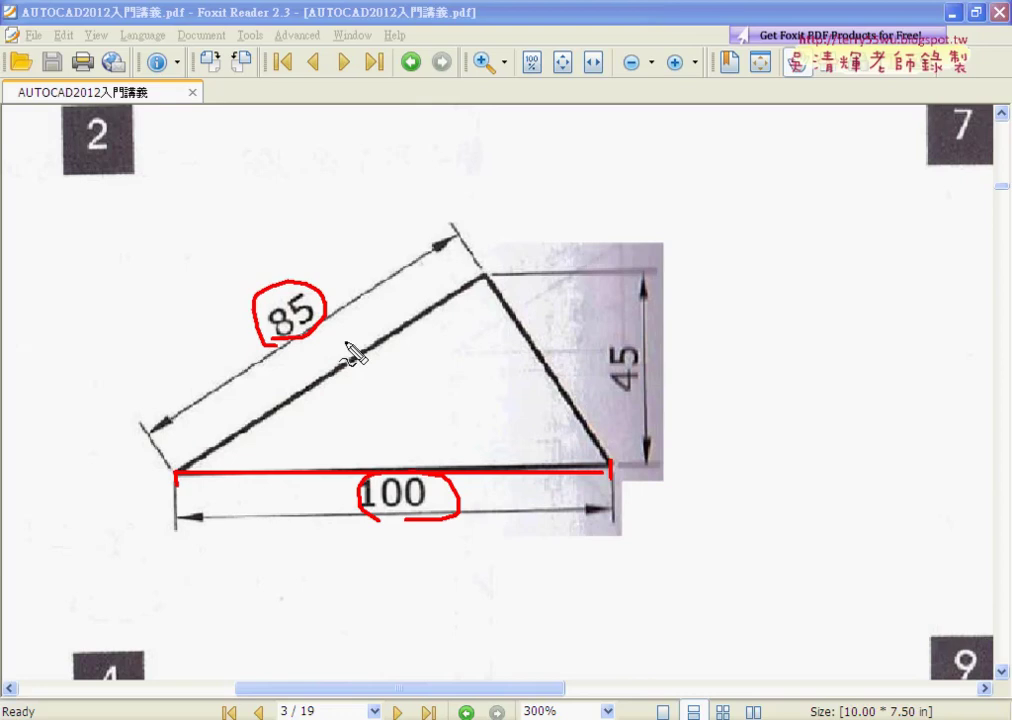
drag(600, 382, 625, 405)
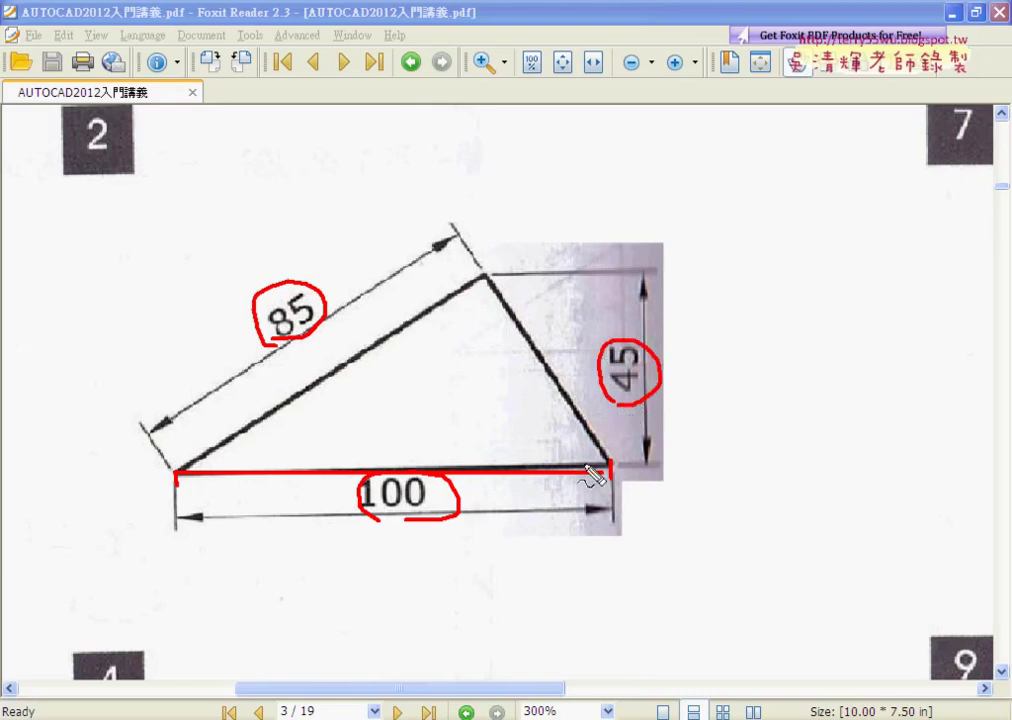
drag(584, 464, 683, 462)
drag(597, 270, 687, 272)
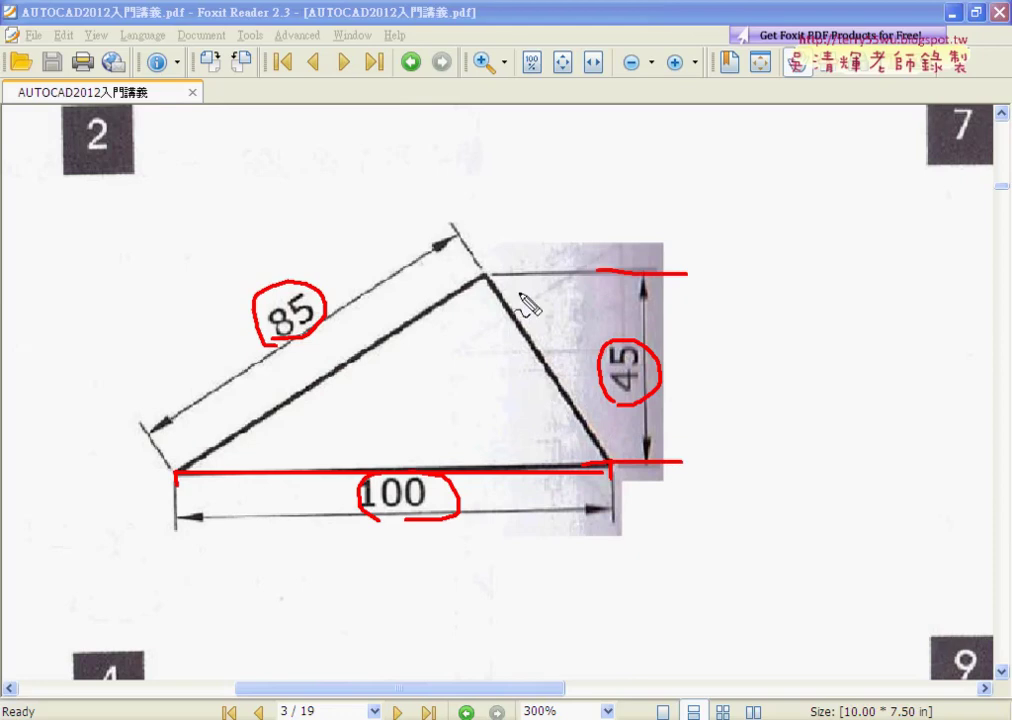
drag(420, 272, 735, 272)
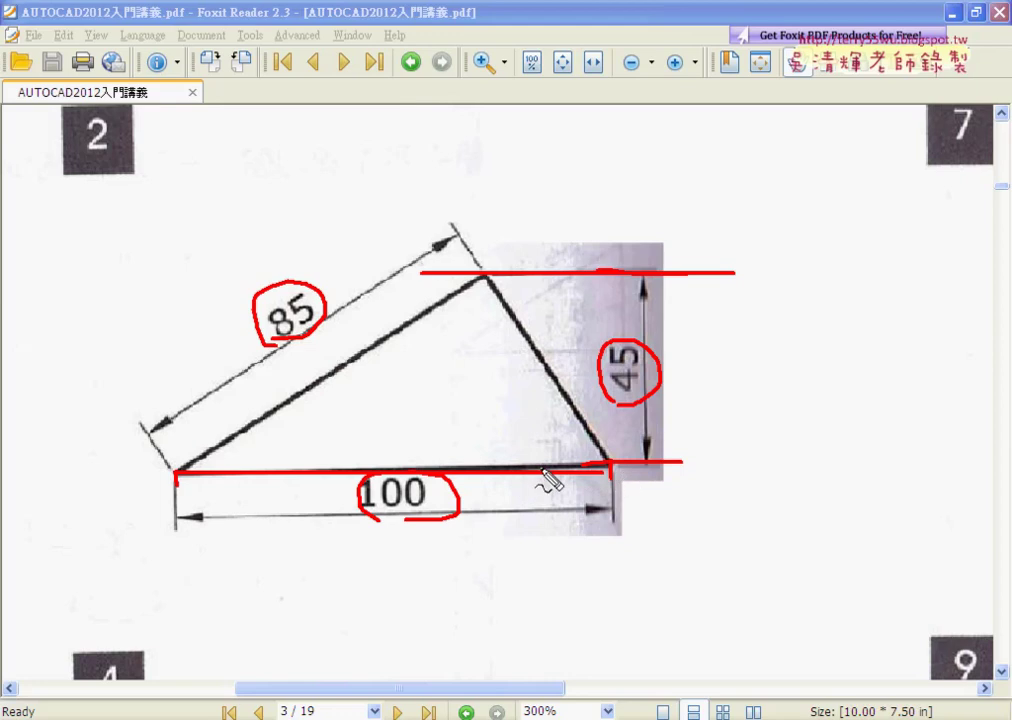
Sketch the 85 arc from the left corner meeting the top line, then clear the markings
drag(185, 462, 183, 482)
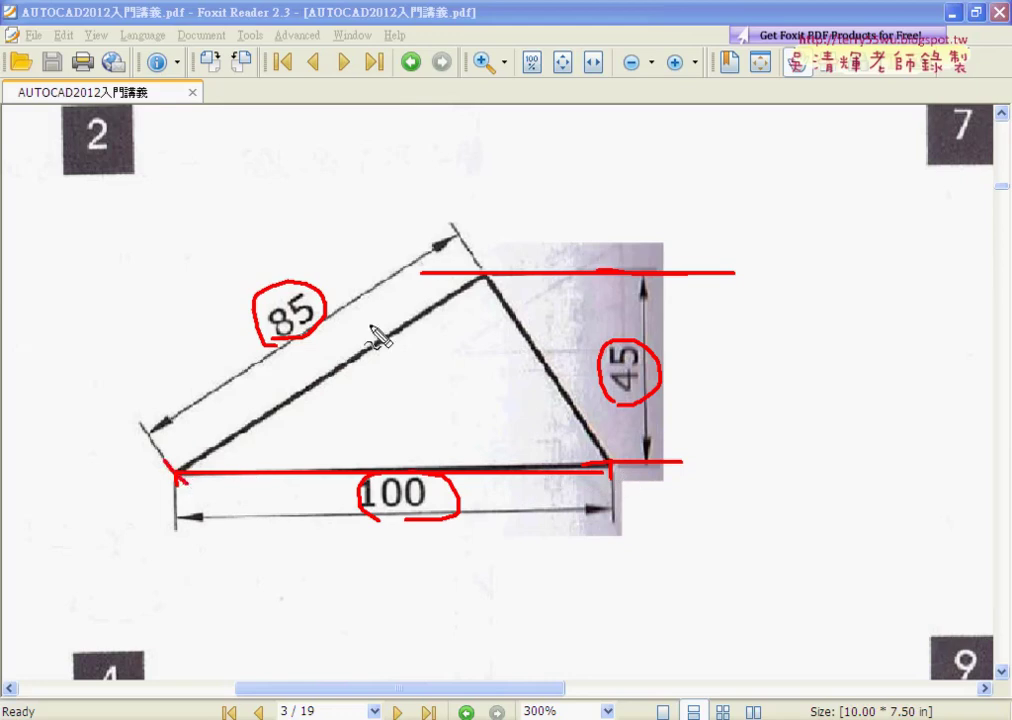
drag(478, 264, 492, 289)
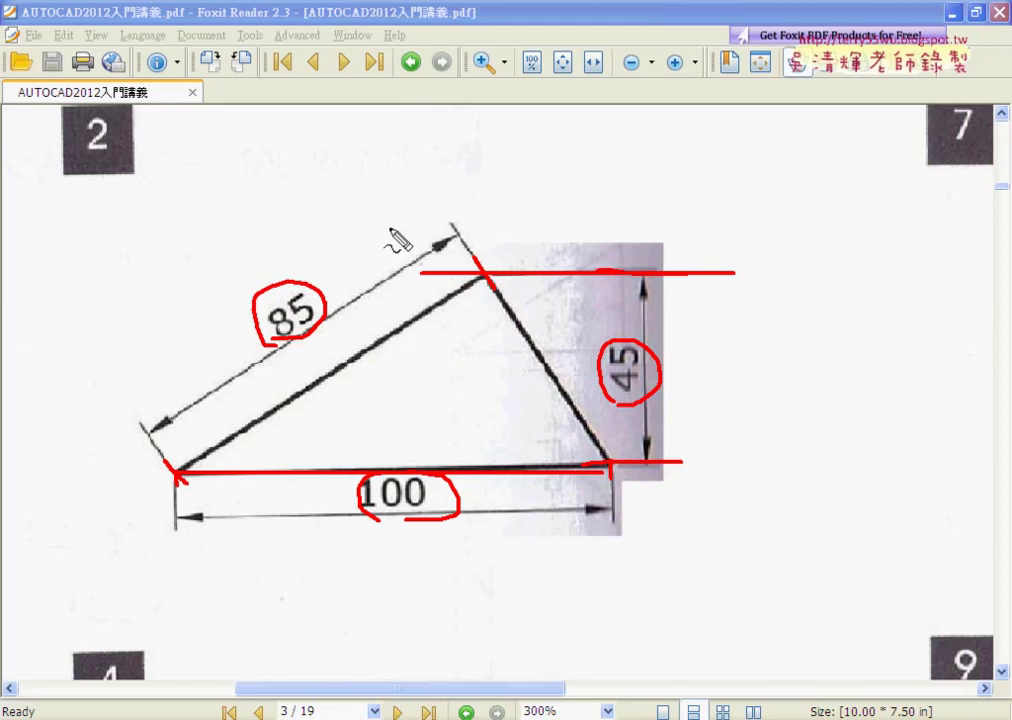
mouse_move(392, 228)
mouse_down()
mouse_move(486, 272)
mouse_move(533, 335)
mouse_up()
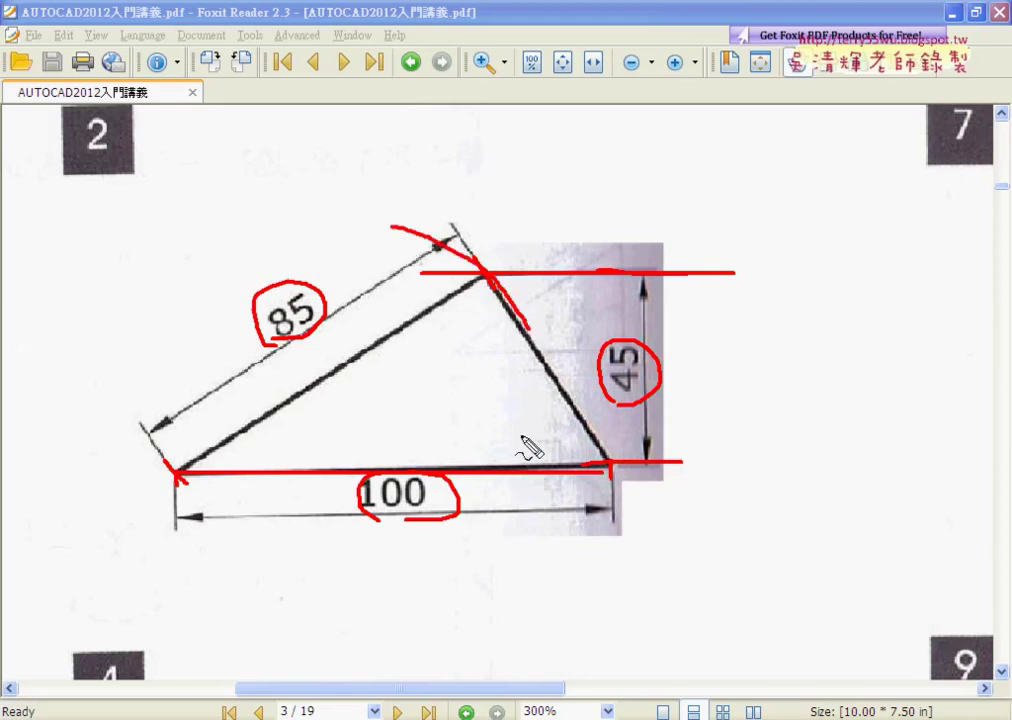
drag(407, 264, 735, 270)
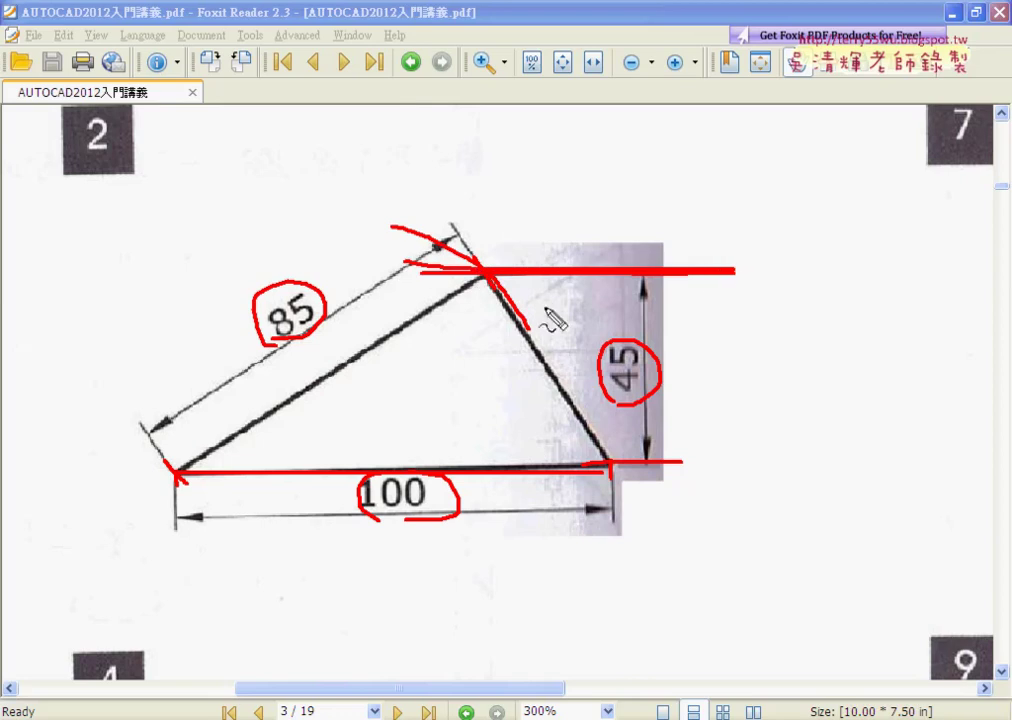
key(Escape)
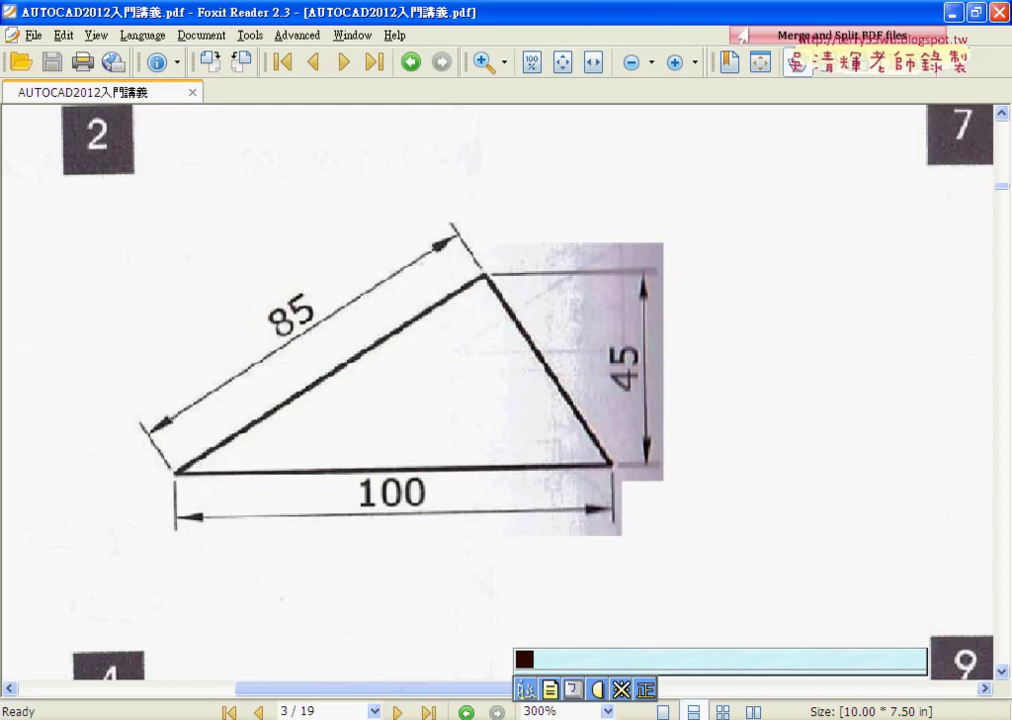
In AutoCAD, draw a 100-unit horizontal base line
click(700, 690)
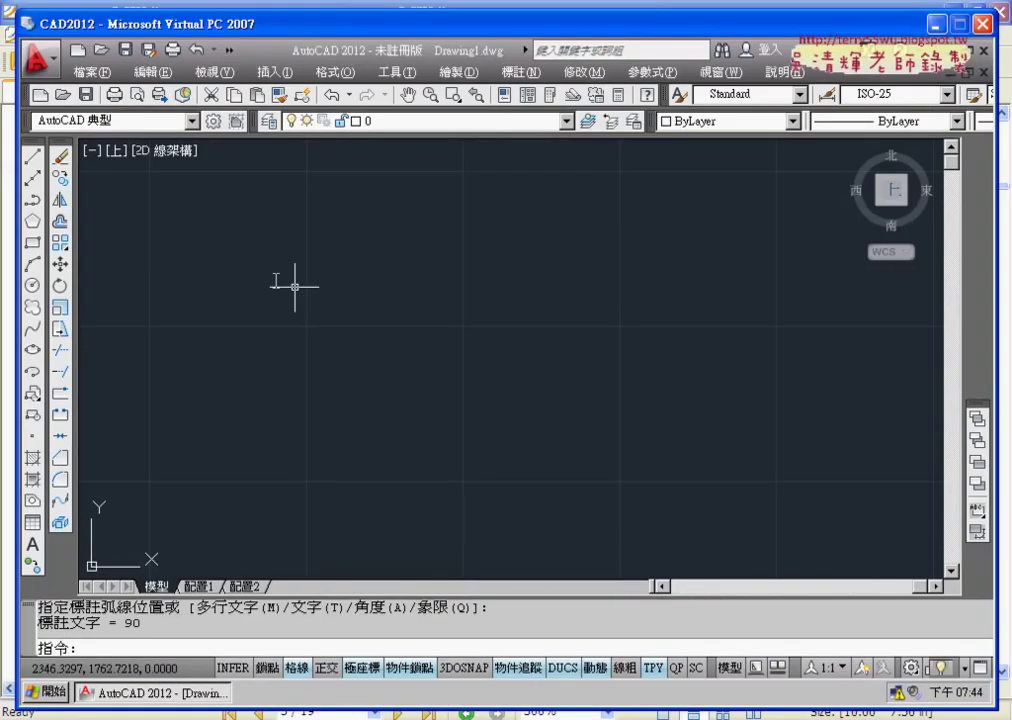
click(32, 156)
click(450, 453)
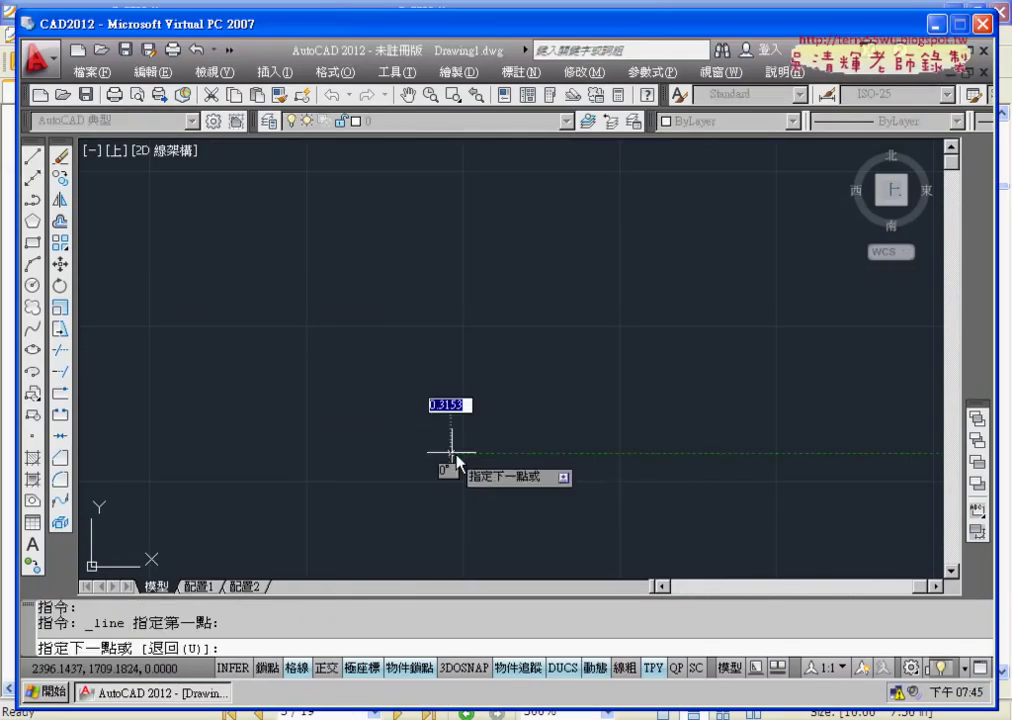
text(10)
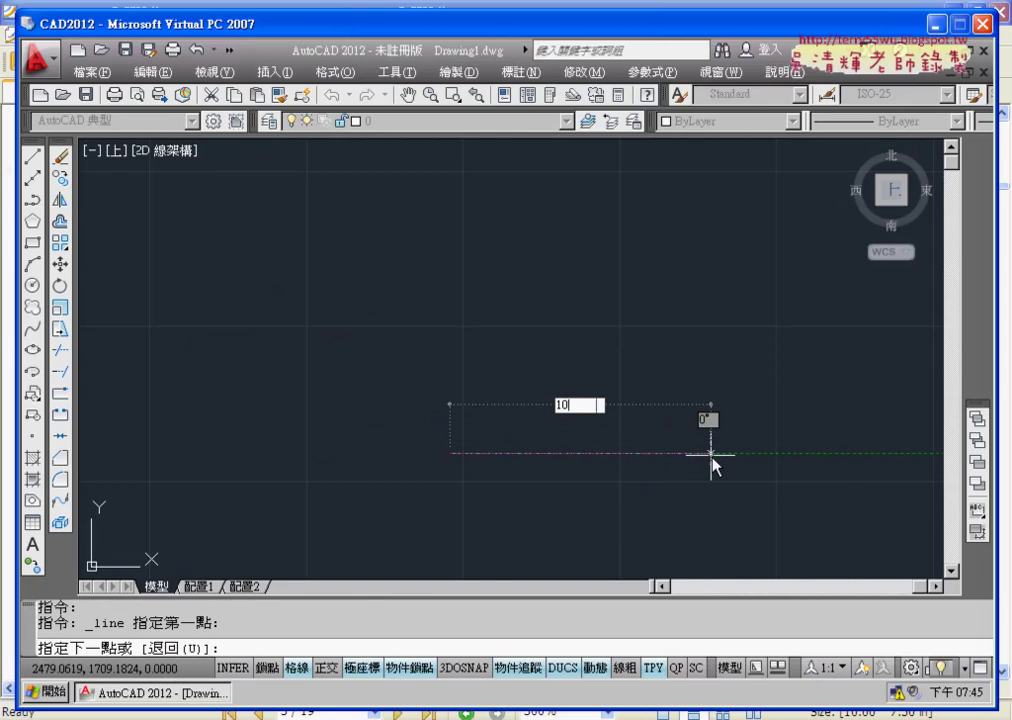
text(0)
key(Return)
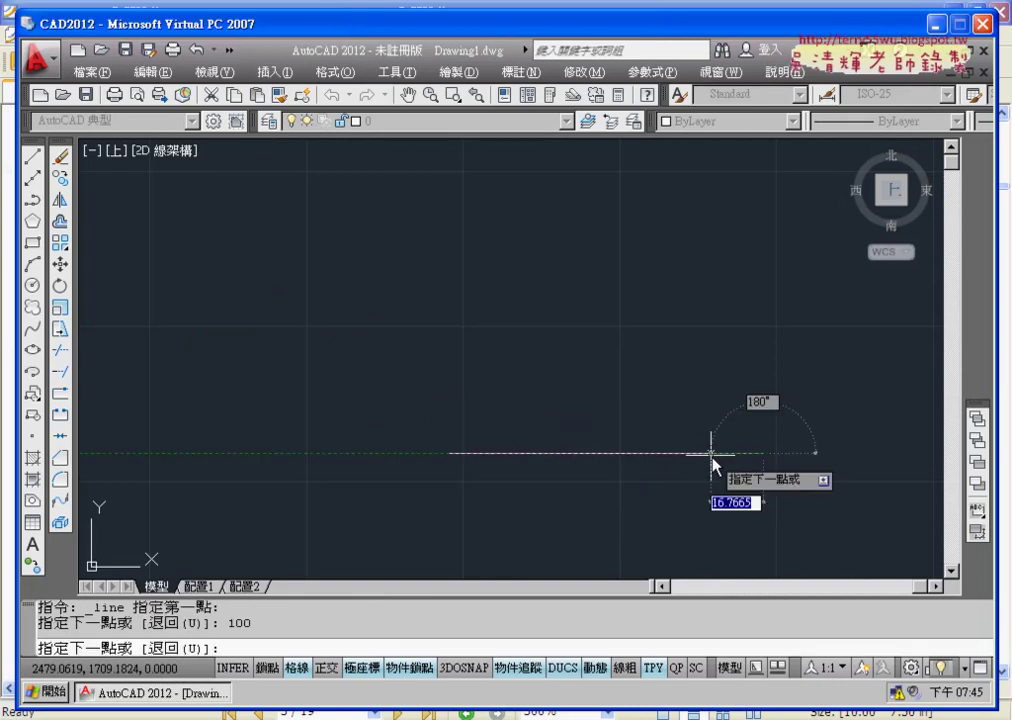
key(Return)
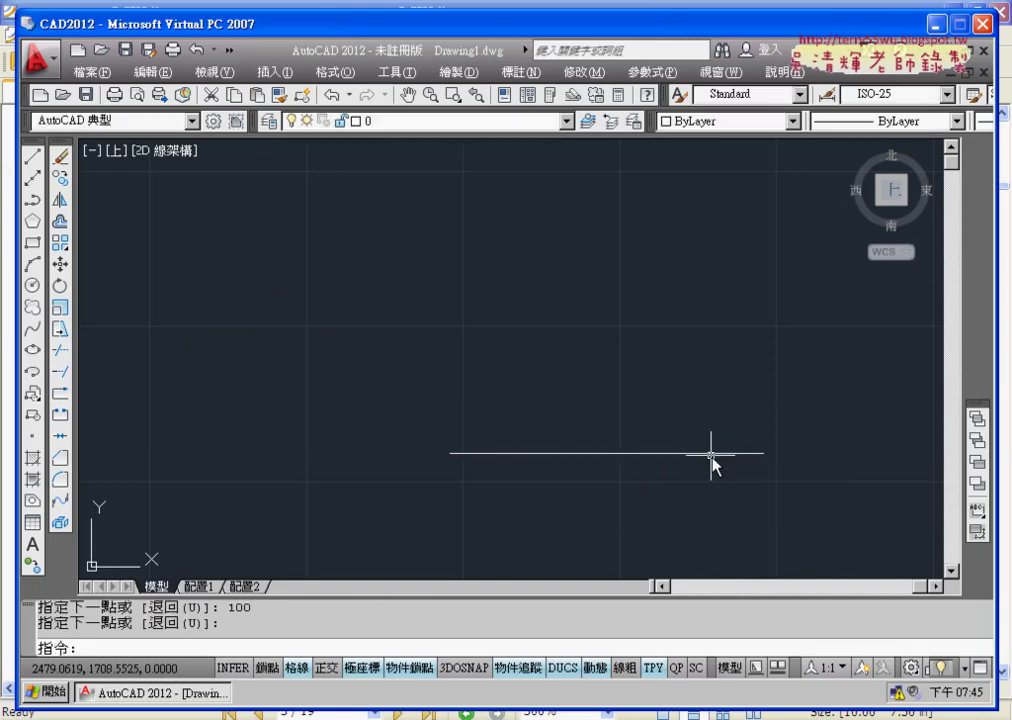
middle_drag(557, 380, 418, 380)
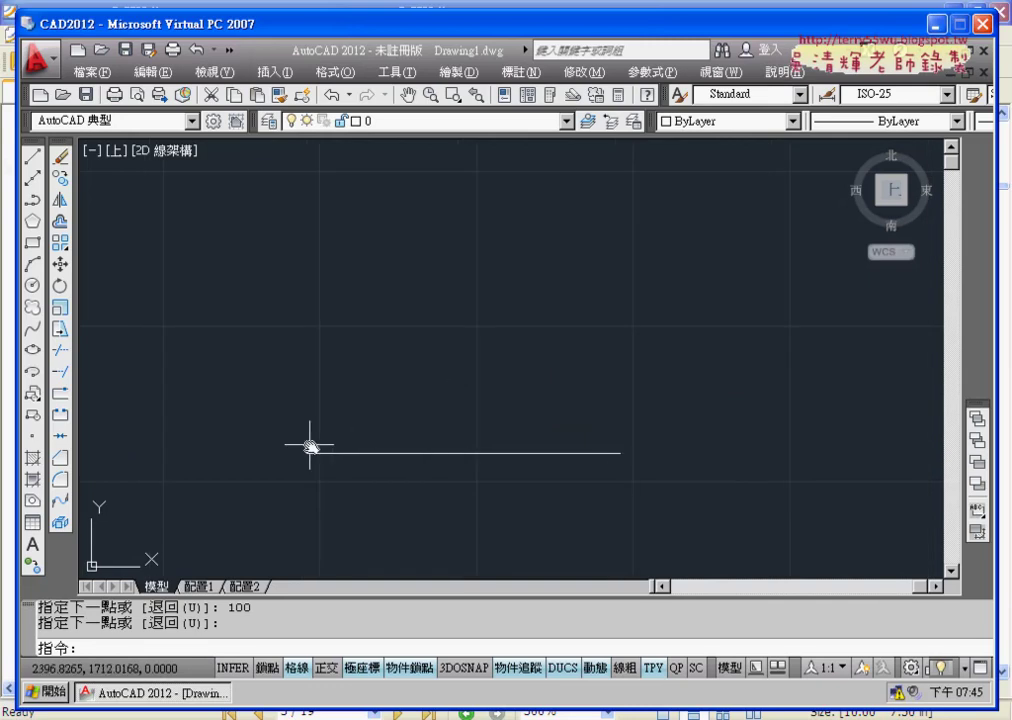
Draw an 85-radius circle centred on the base line's left endpoint
click(32, 284)
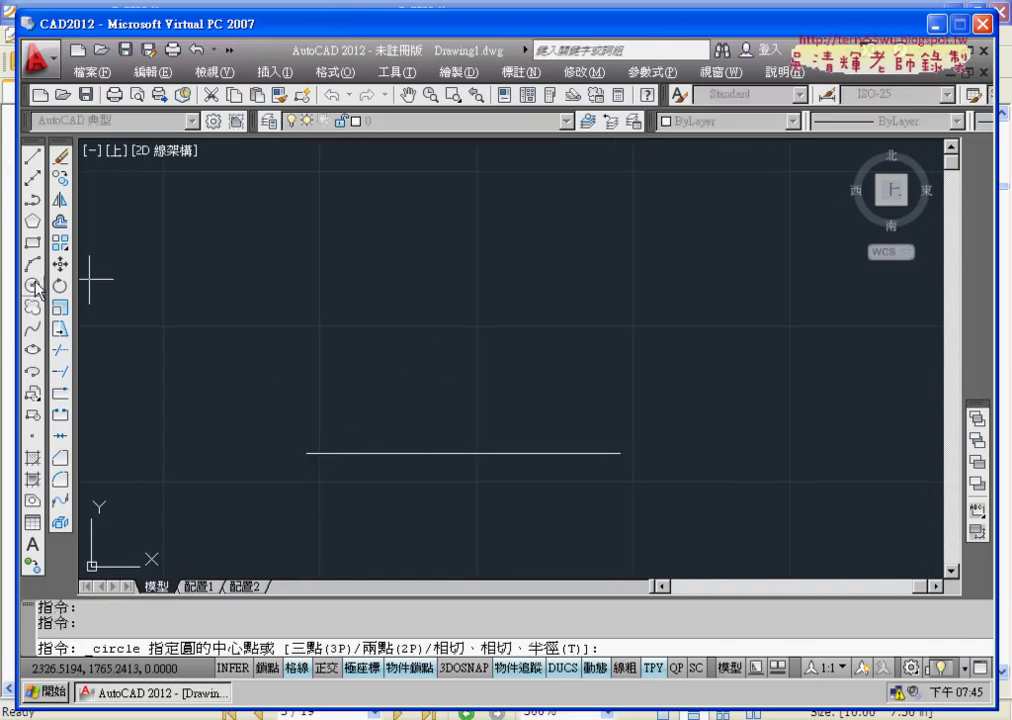
click(306, 453)
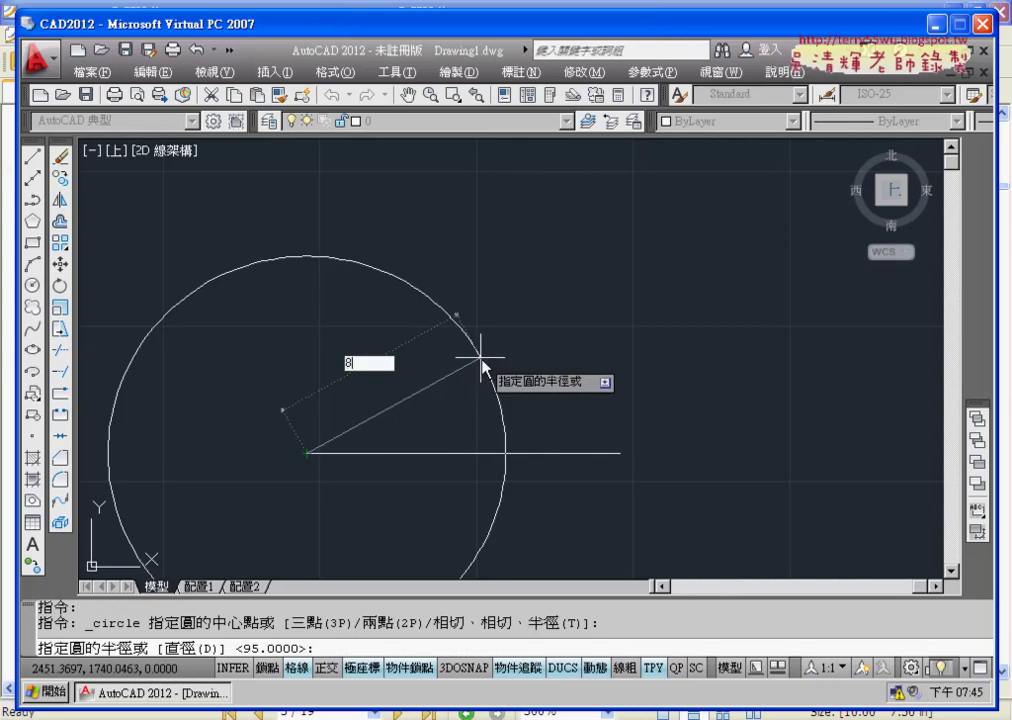
text(85)
key(Return)
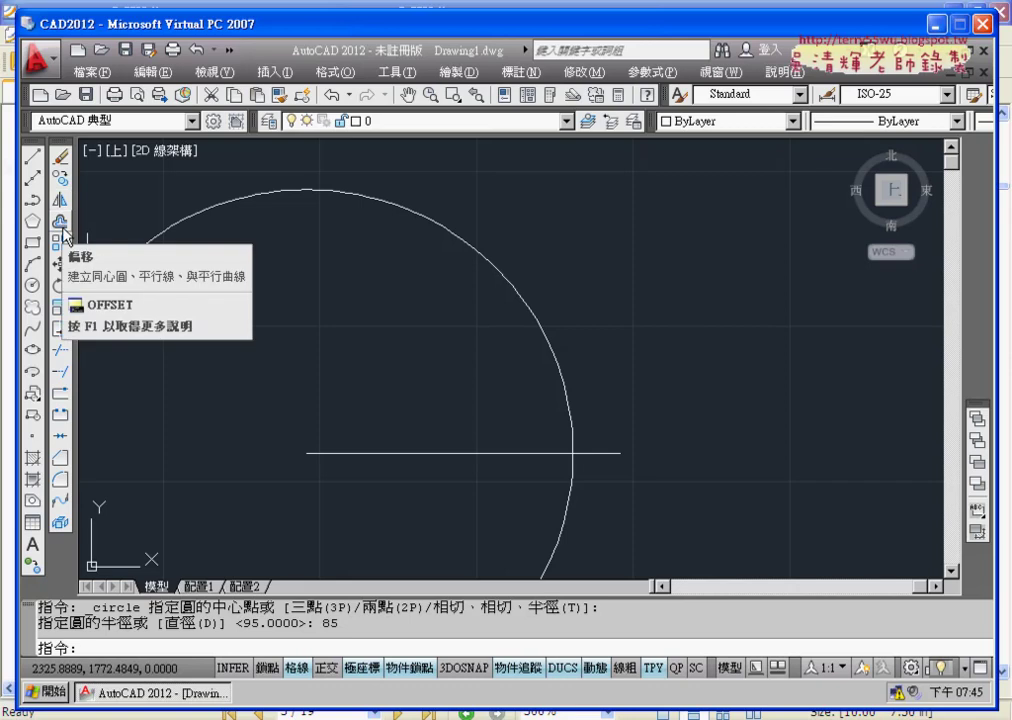
mouse_move(60, 221)
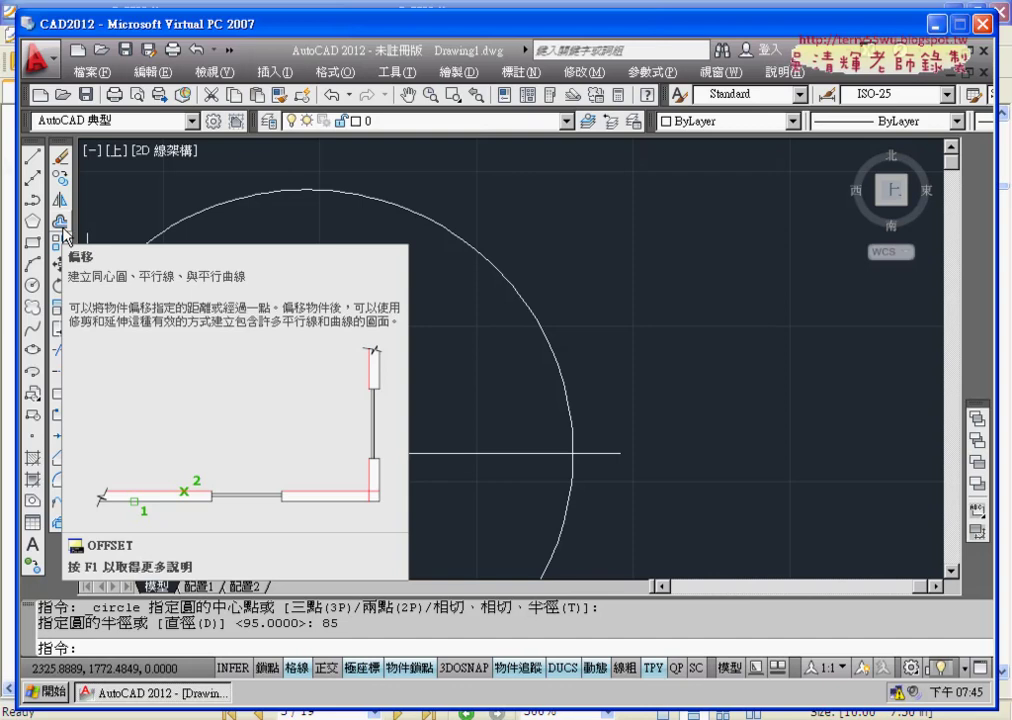
Offset the base line 45 units upward to create the apex guide line
click(63, 232)
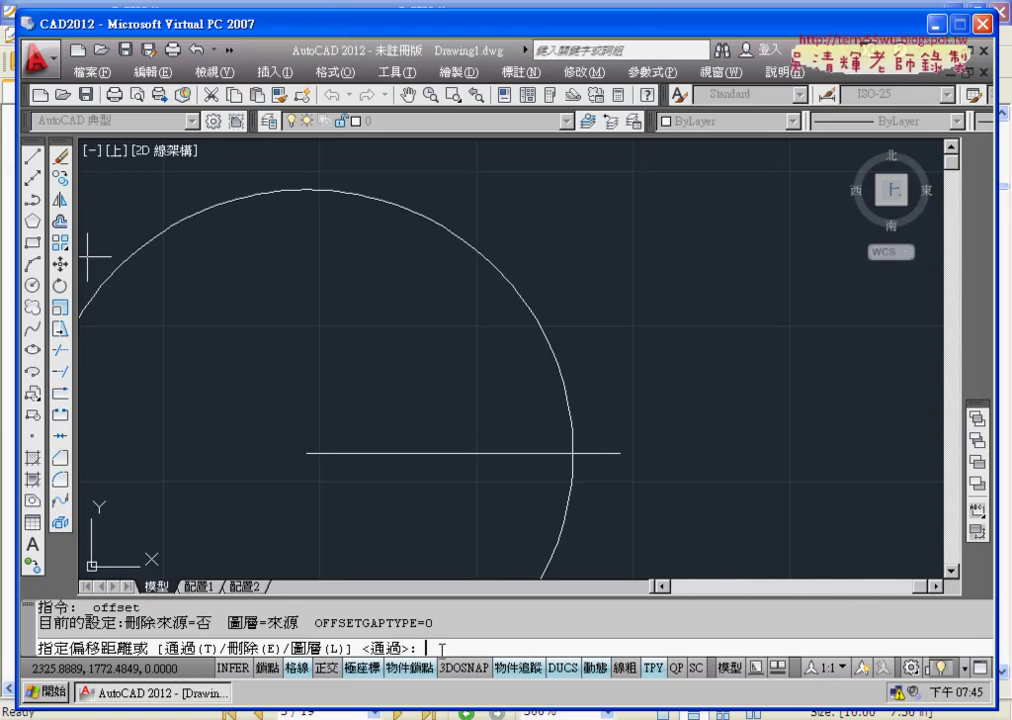
text(45)
key(Return)
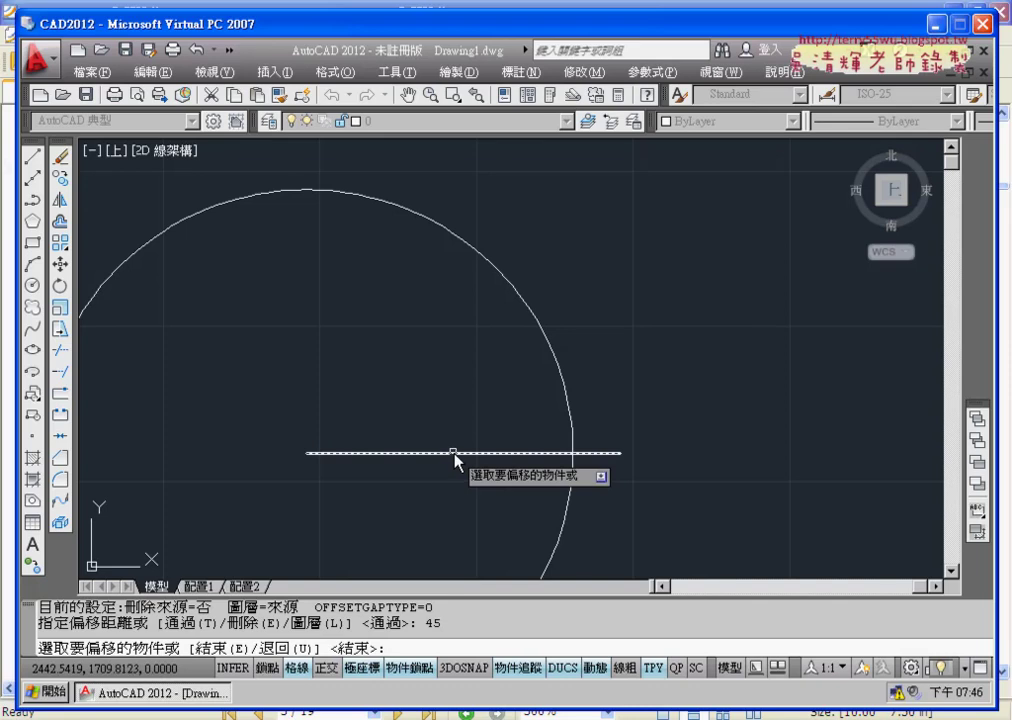
click(454, 453)
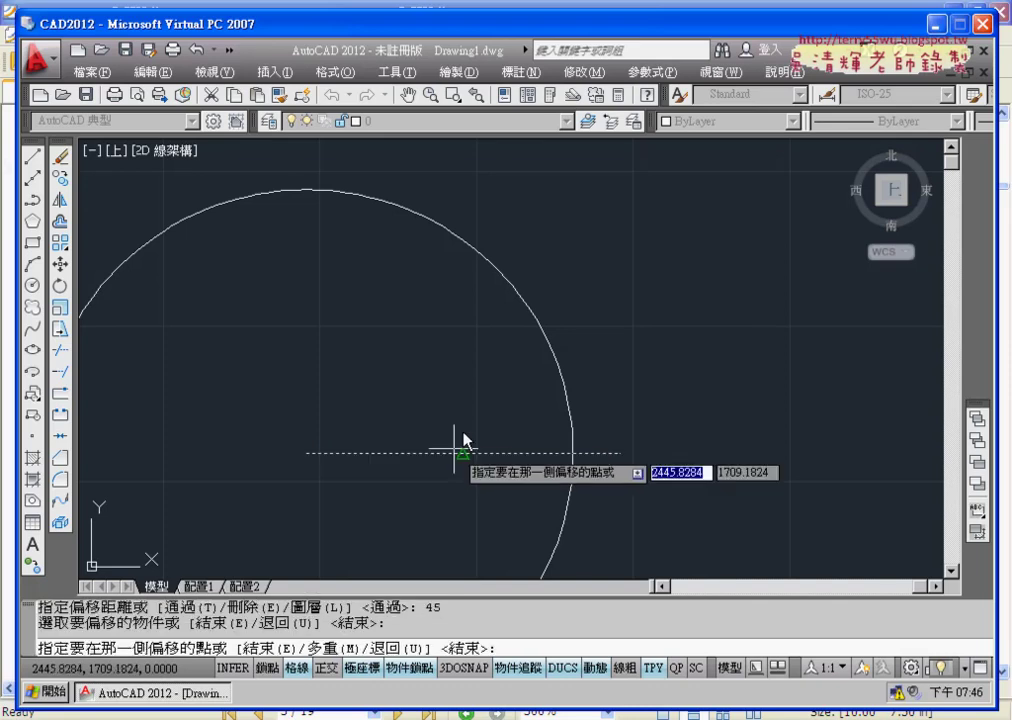
click(470, 322)
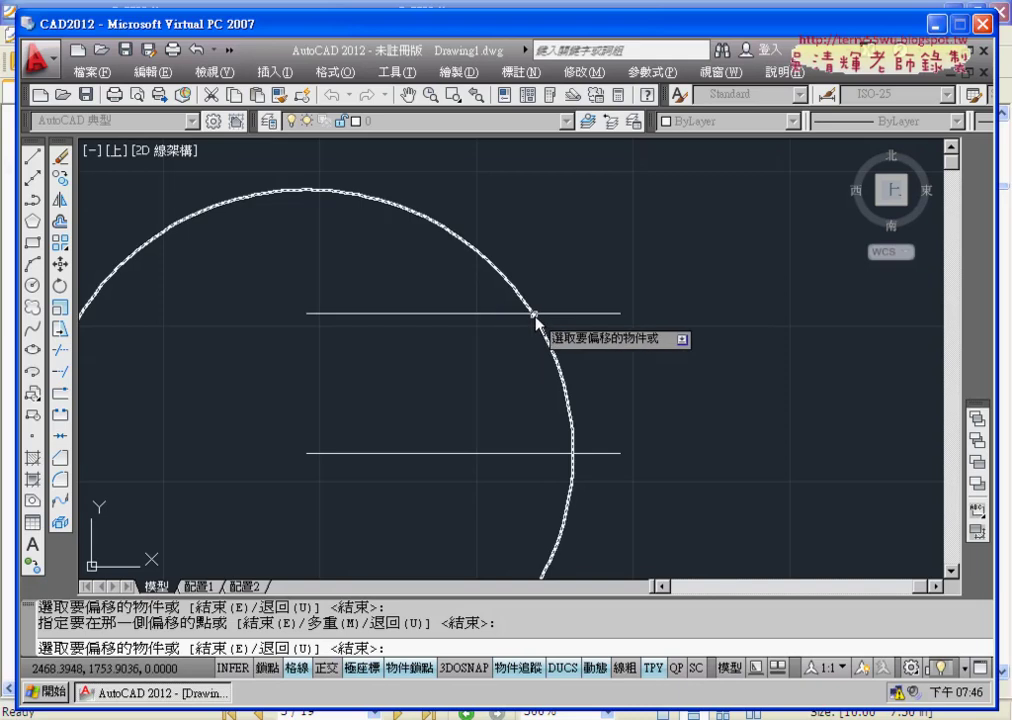
click(33, 157)
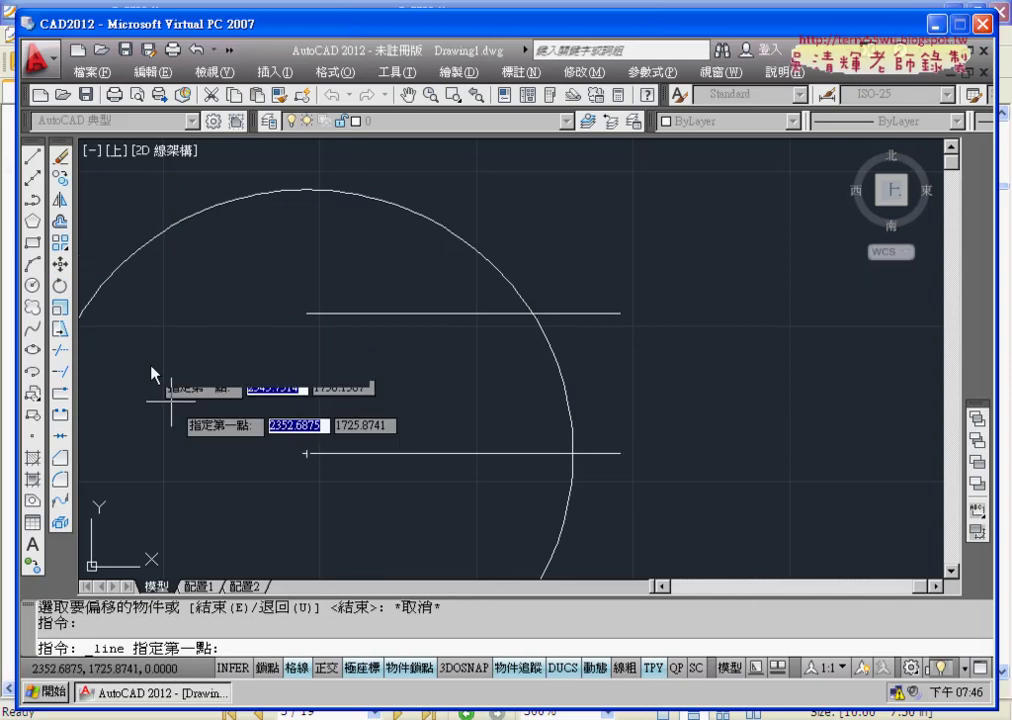
Draw the two sides from the base's left end to the circle-line intersection and down to the right end
click(306, 453)
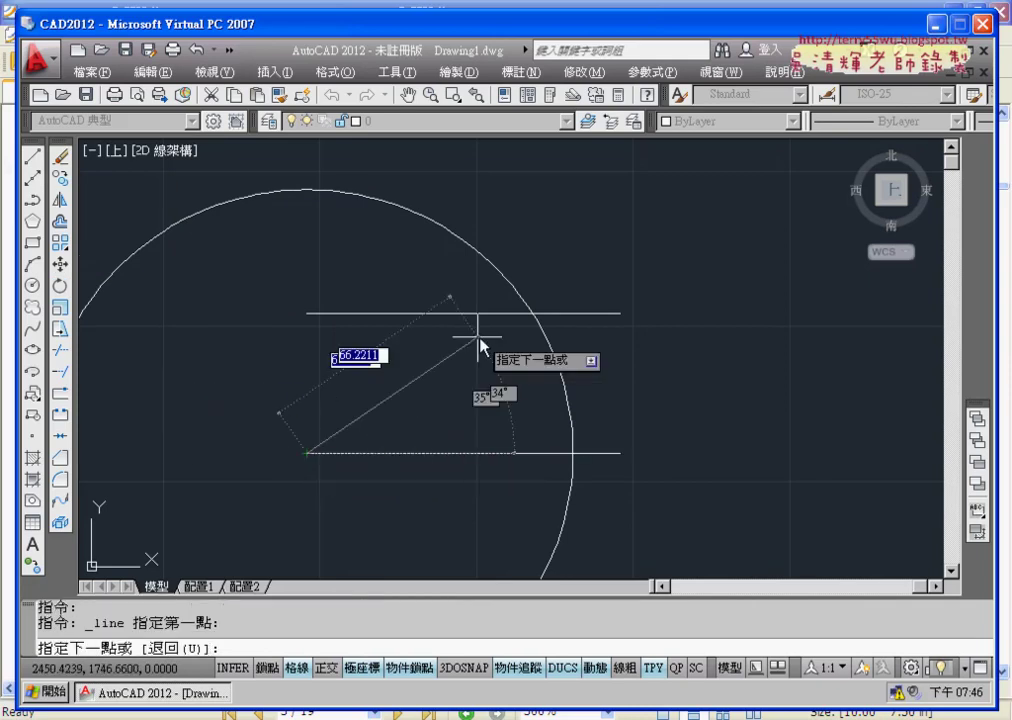
click(533, 314)
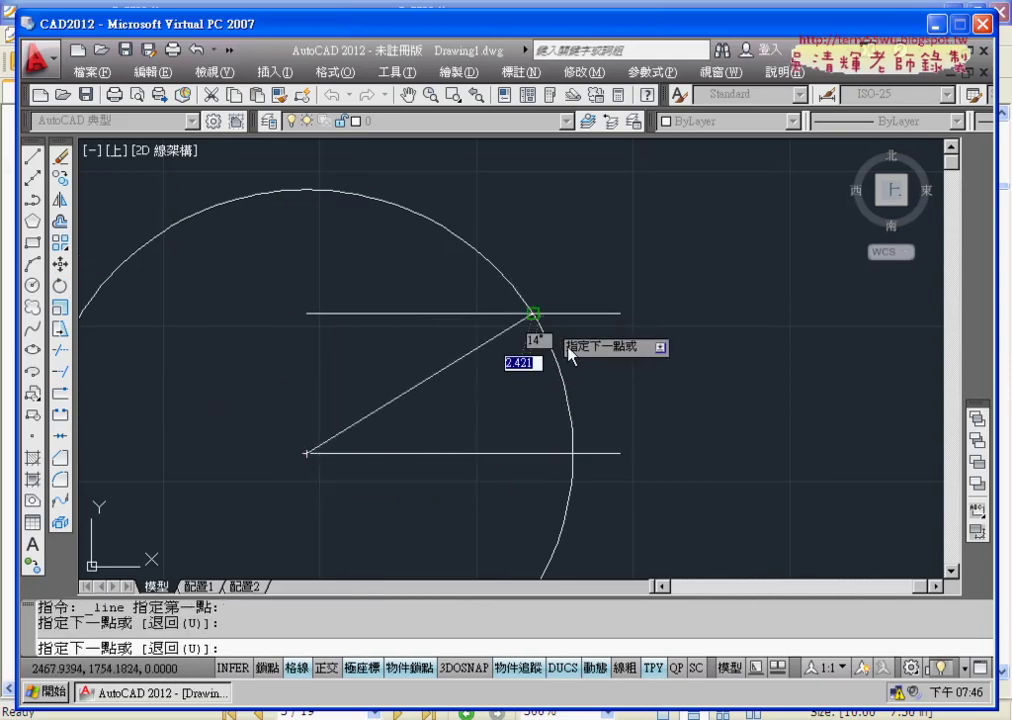
click(620, 453)
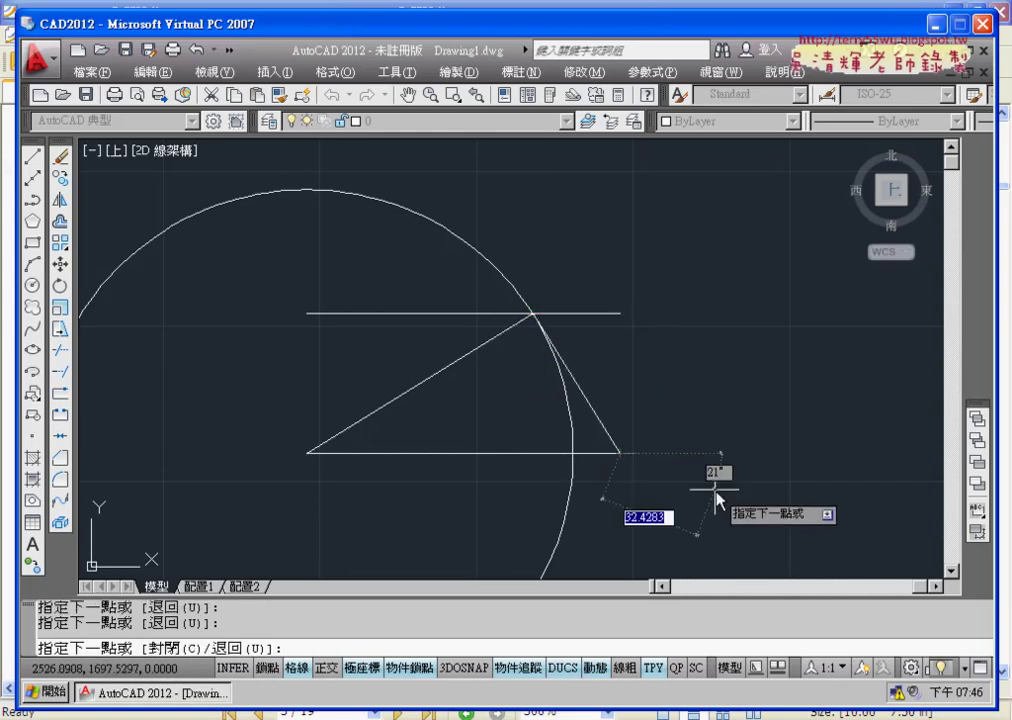
key(Return)
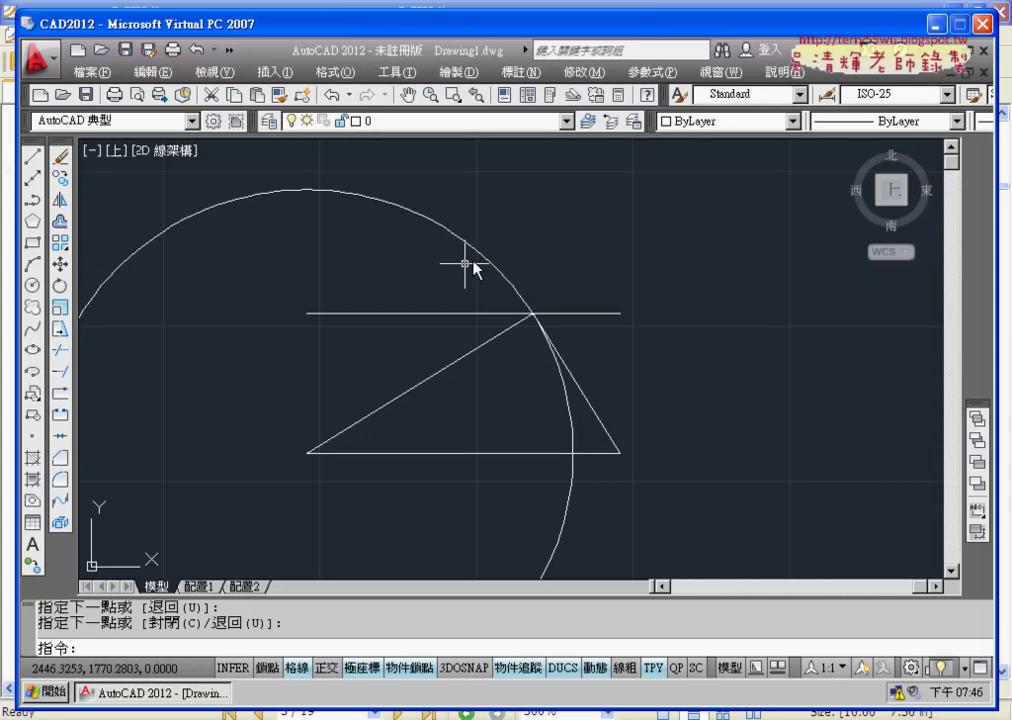
Erase the construction circle and upper guide line
click(480, 254)
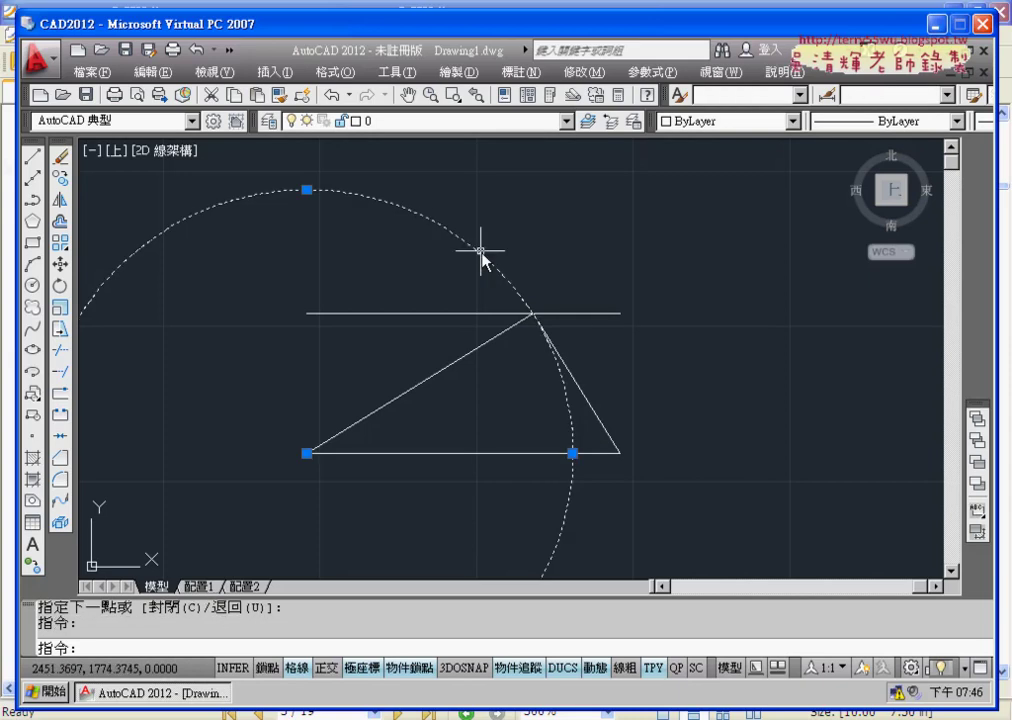
click(440, 313)
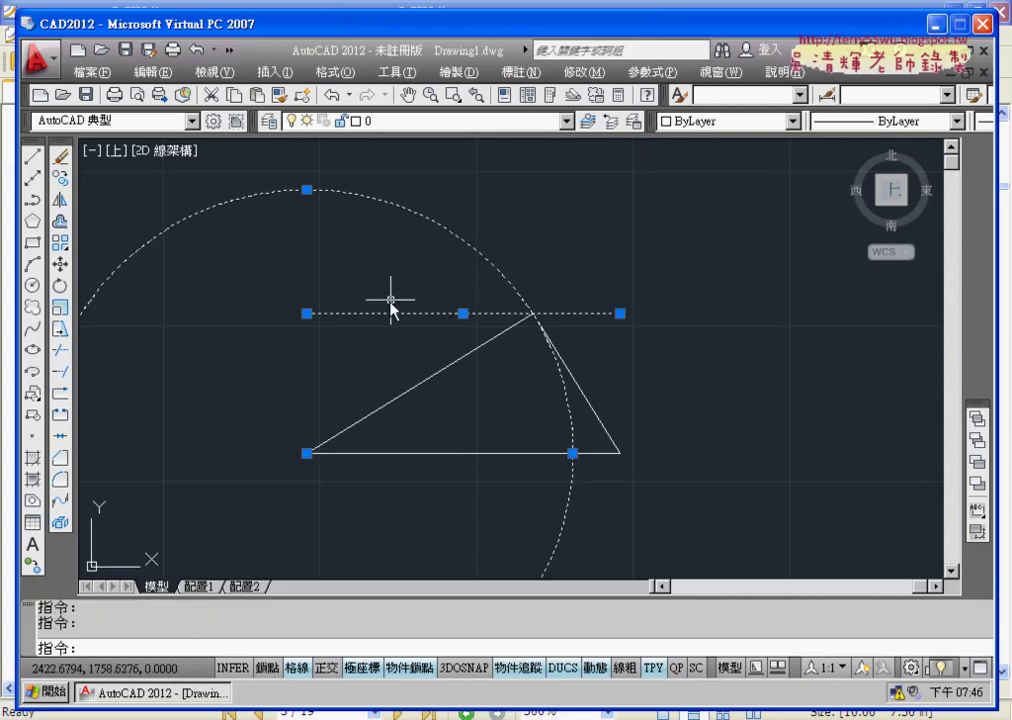
click(60, 157)
middle_drag(375, 320, 327, 262)
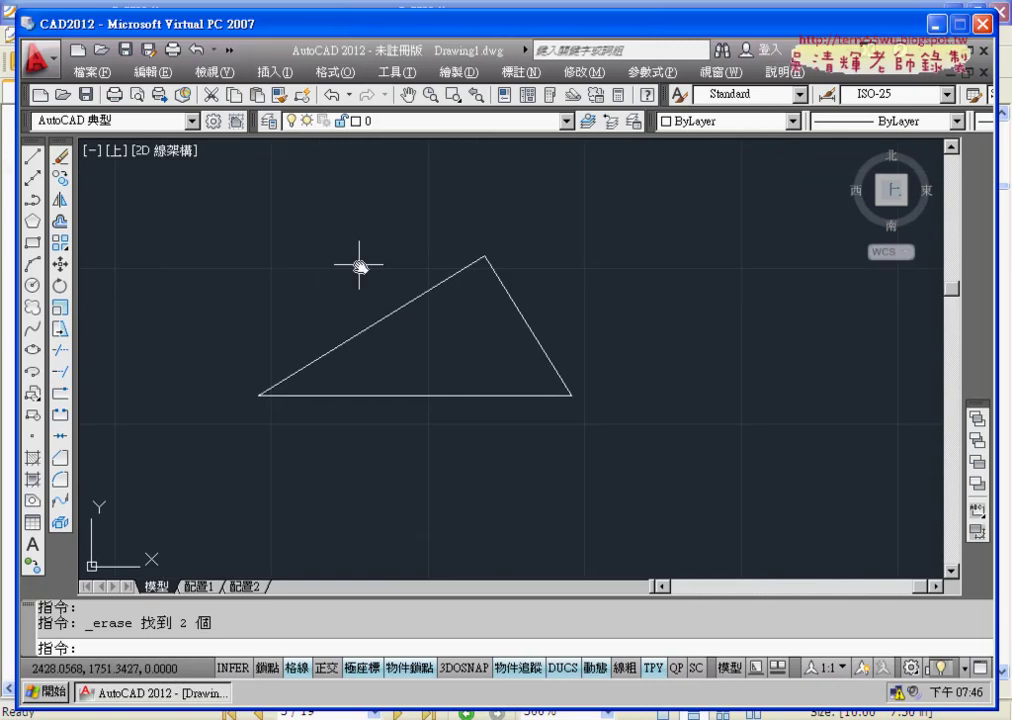
click(532, 74)
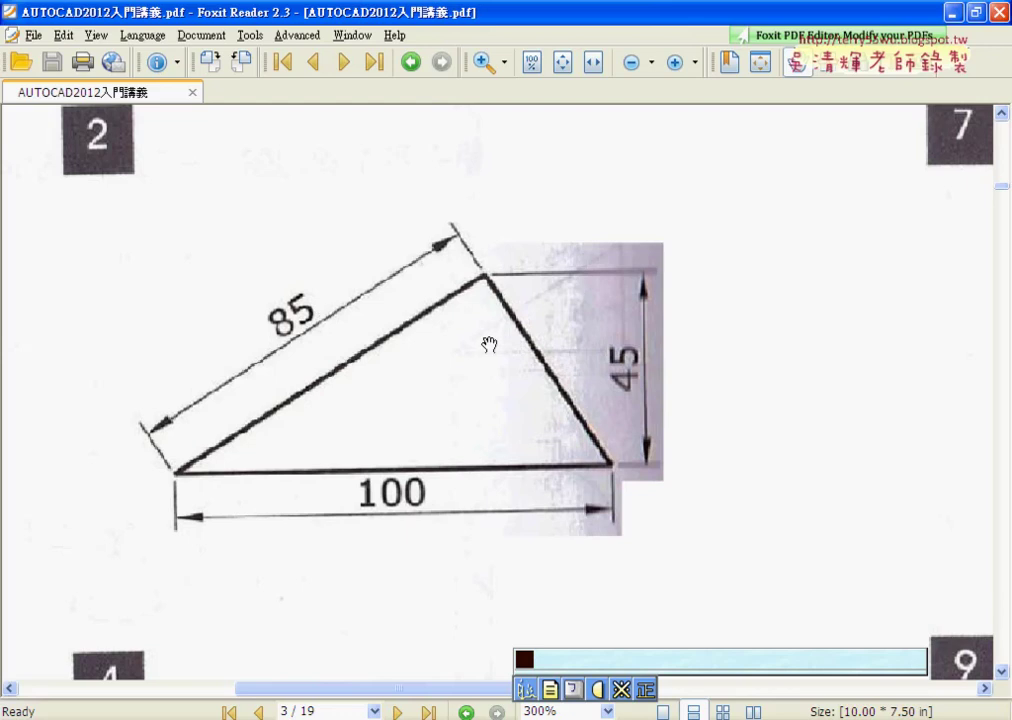
Return from the reference PDF to the AutoCAD drawing
click(705, 712)
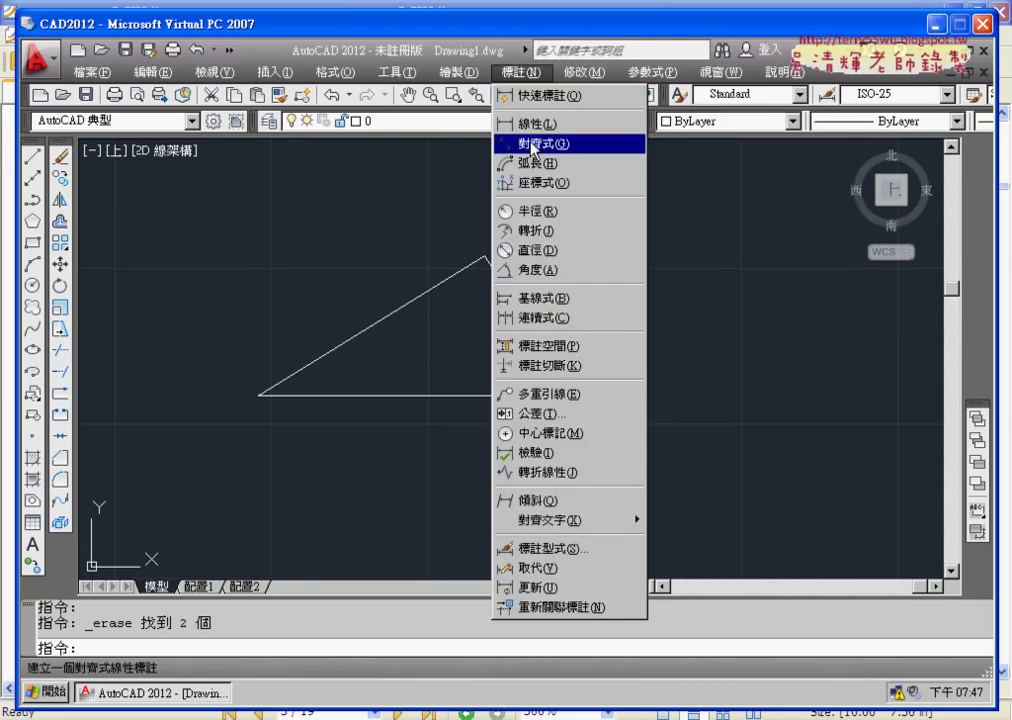
Add a 100 linear dimension below the triangle's base
click(530, 124)
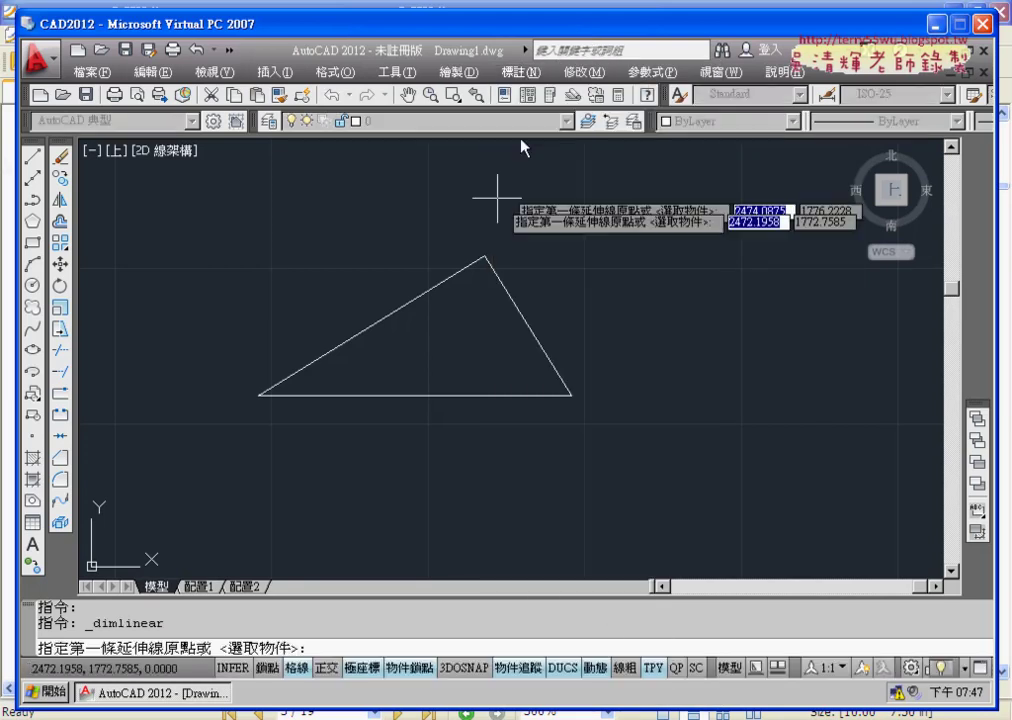
click(258, 396)
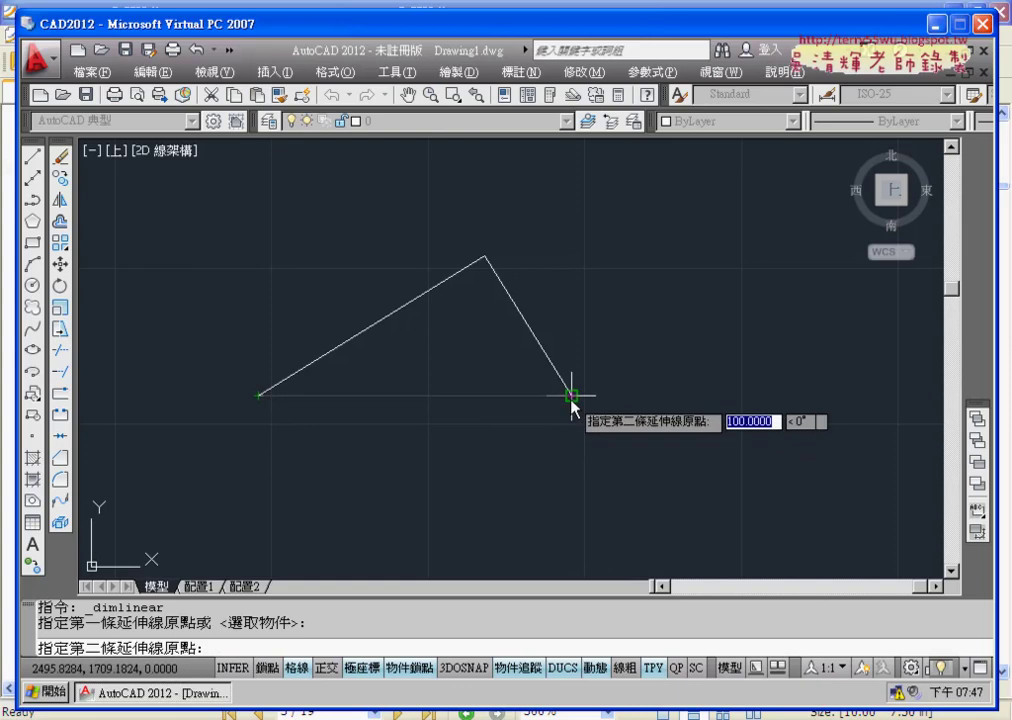
click(571, 396)
click(572, 416)
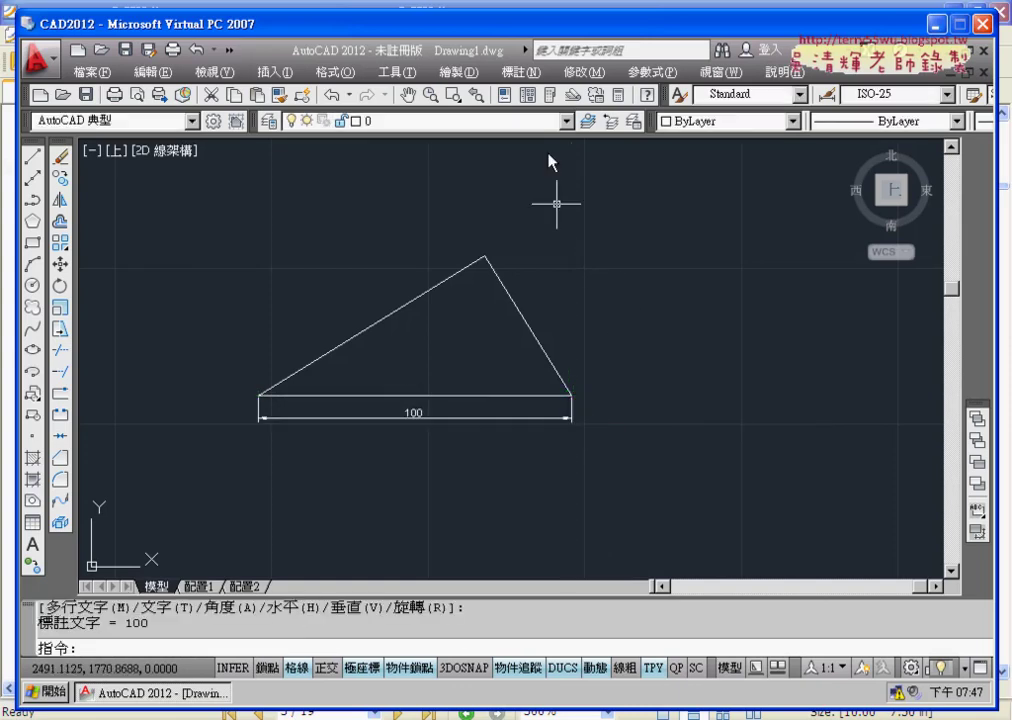
Add a vertical 45 linear dimension from the apex to the right corner
click(520, 72)
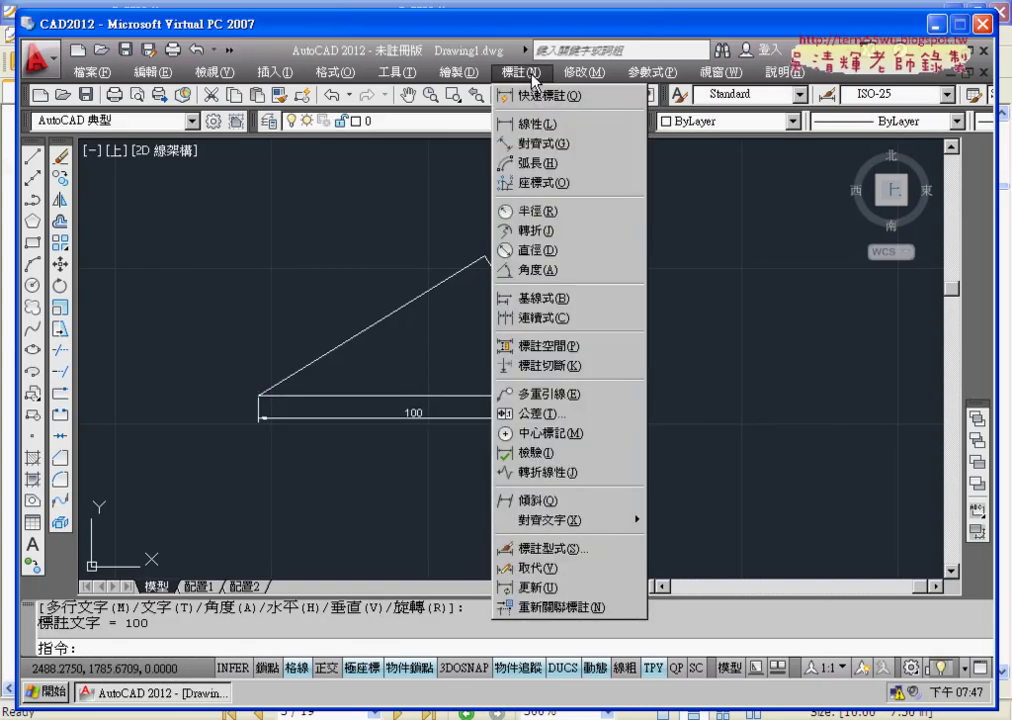
click(545, 128)
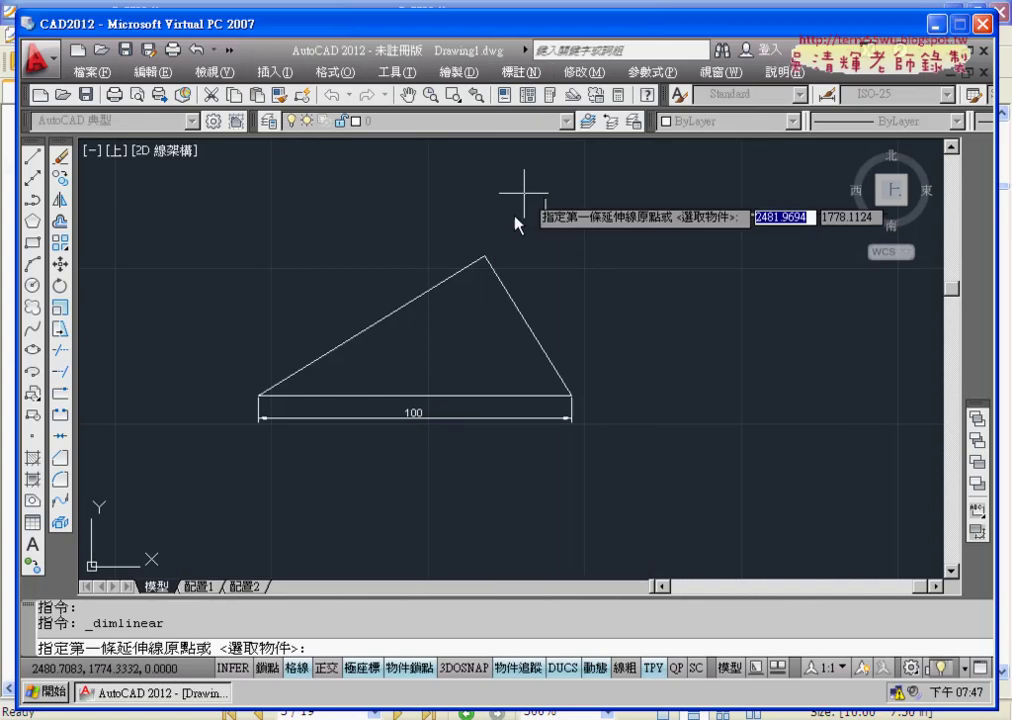
click(485, 256)
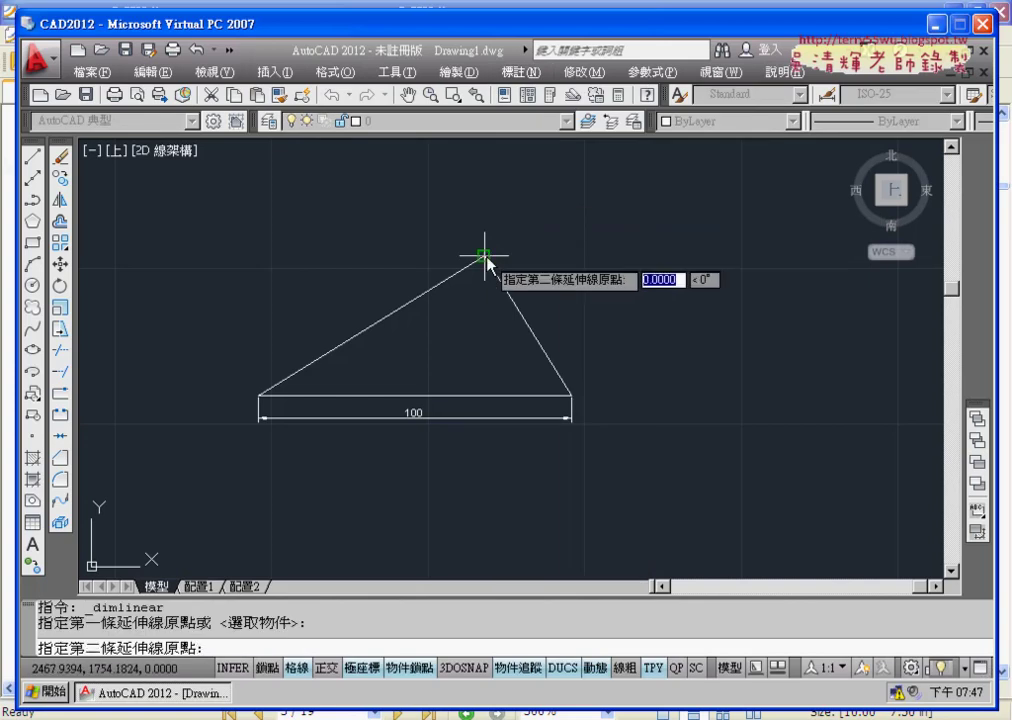
click(572, 396)
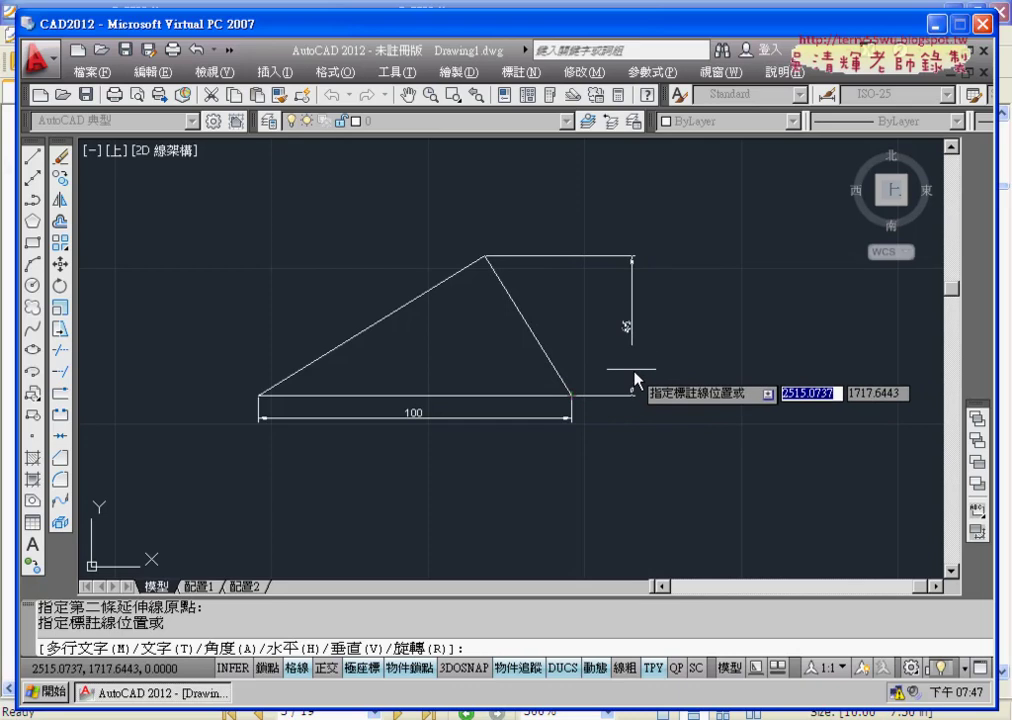
click(631, 370)
scroll(694, 377, up, 2)
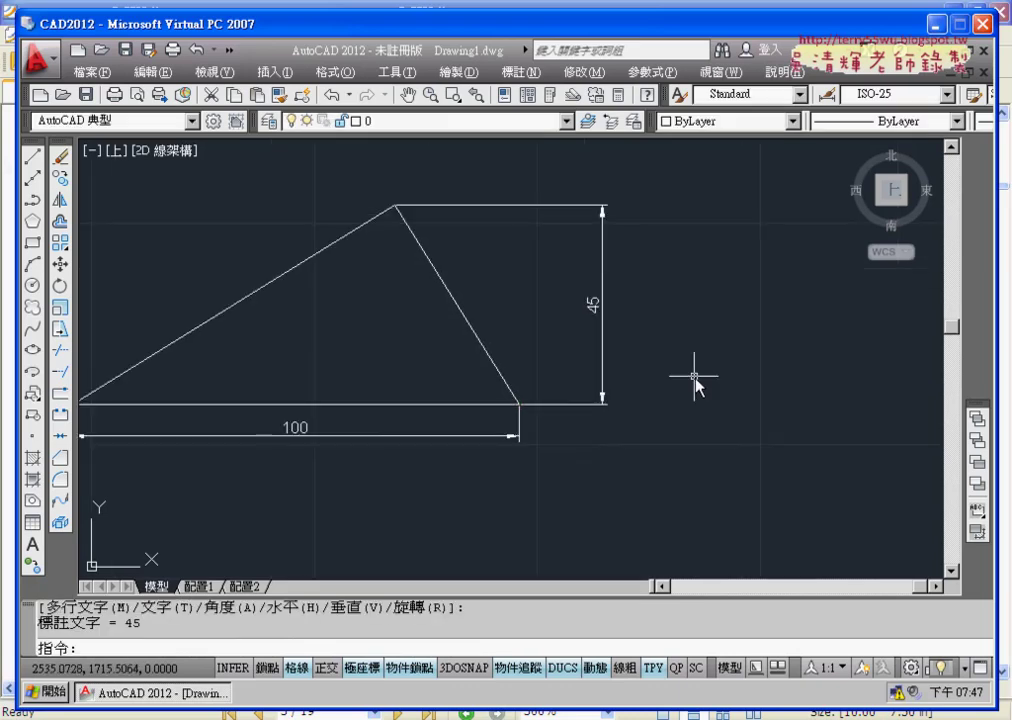
middle_drag(500, 287, 631, 323)
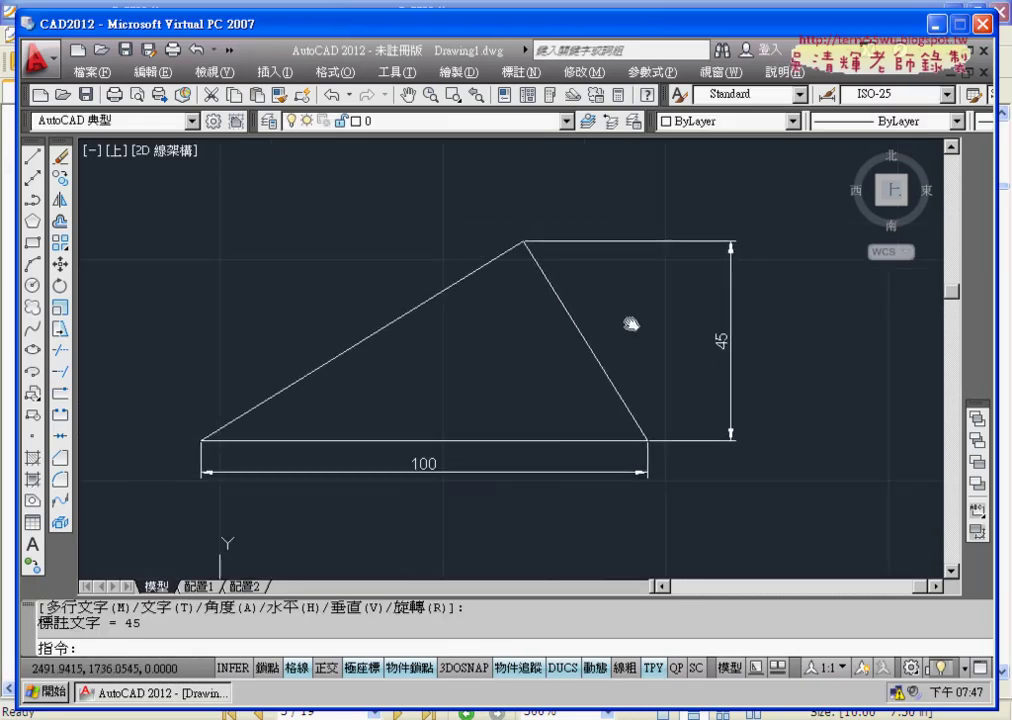
Dimension the slanted left side with an aligned 85 dimension from apex to bottom-left corner
click(512, 72)
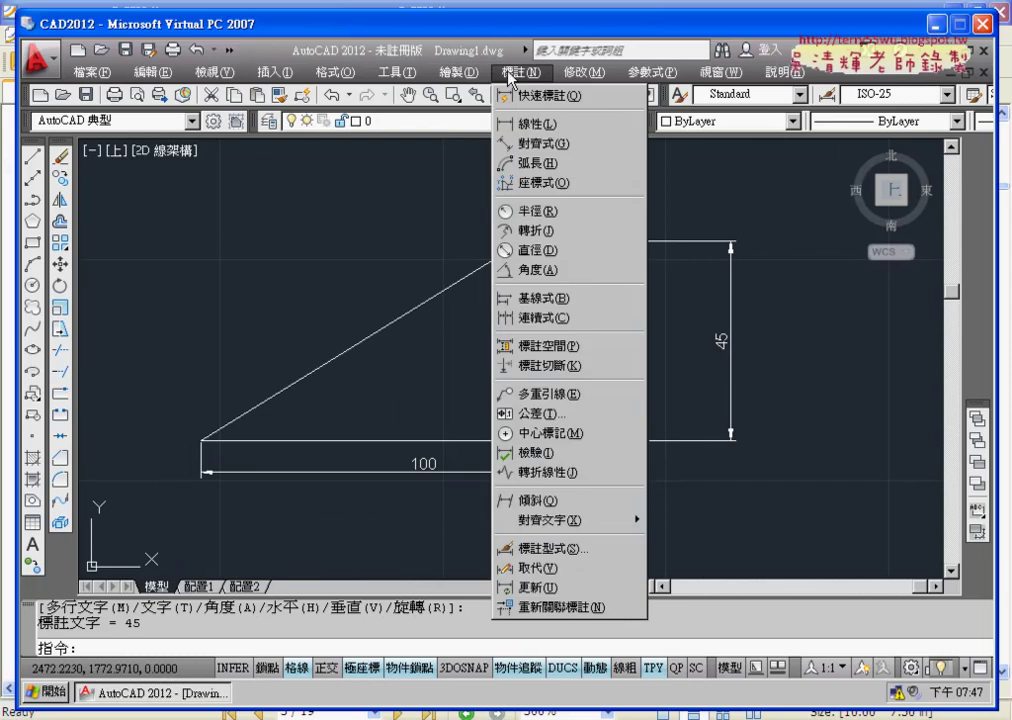
click(530, 143)
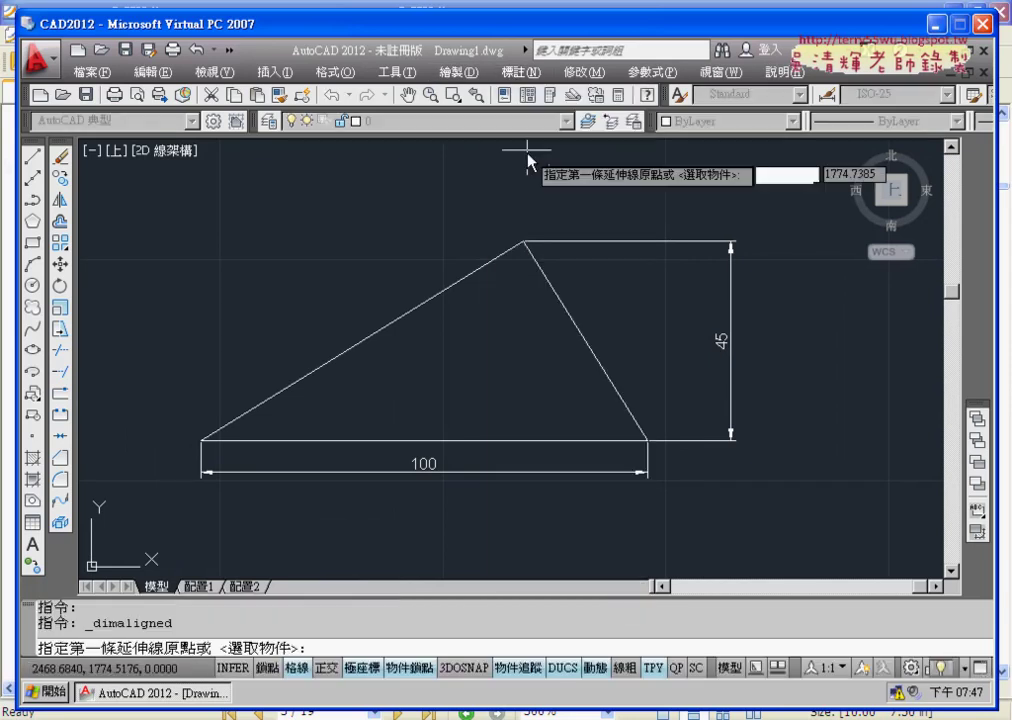
click(521, 242)
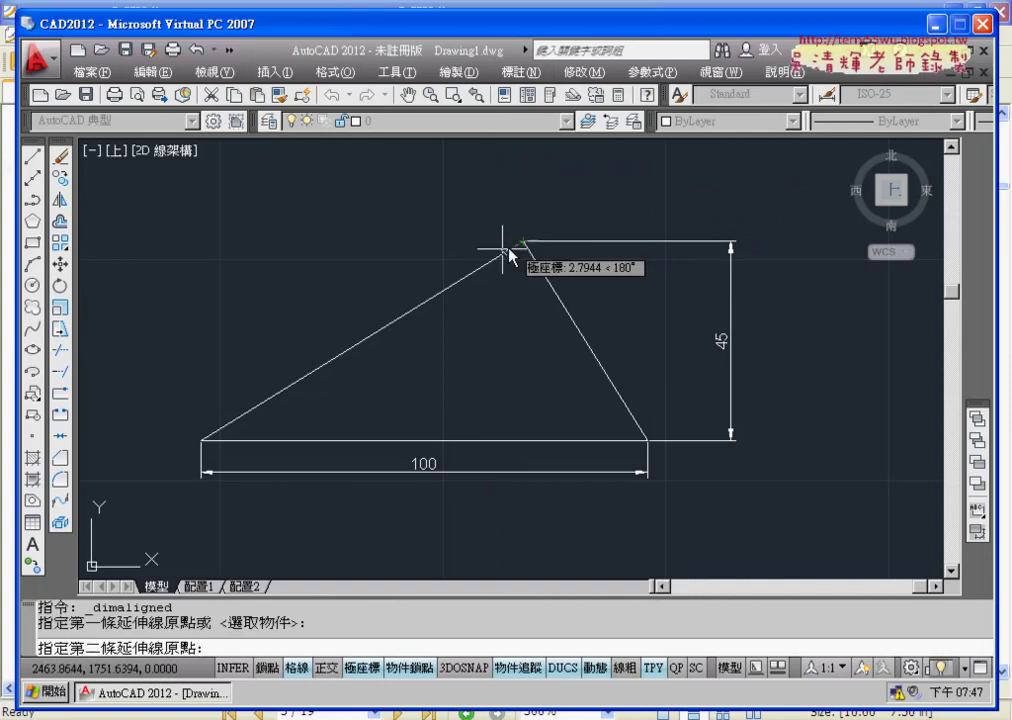
click(201, 439)
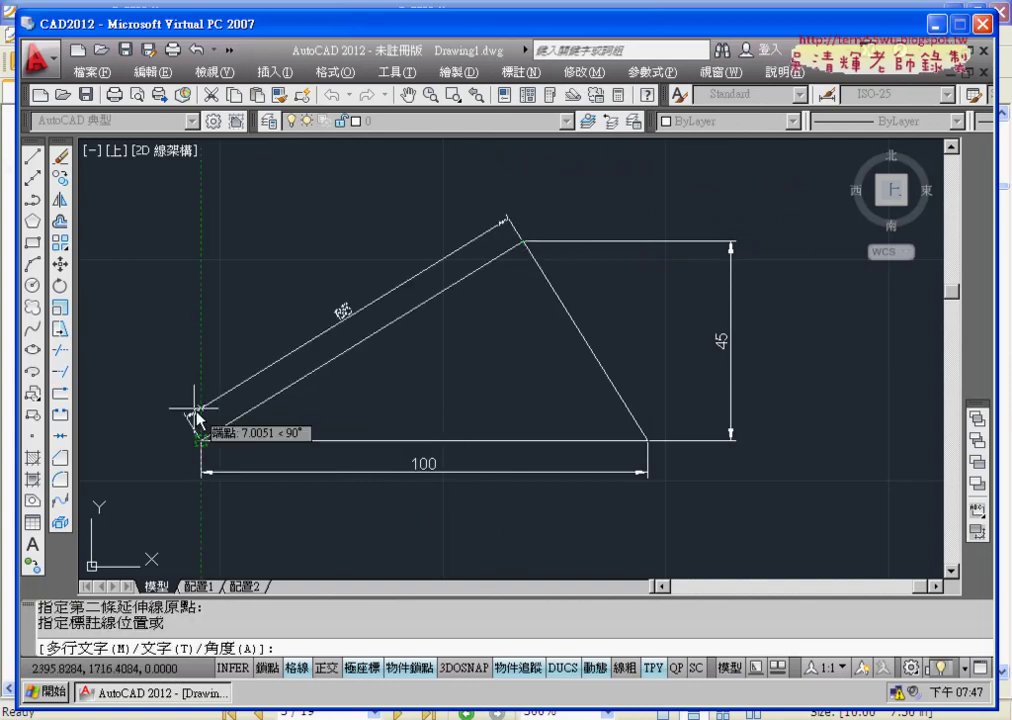
click(197, 413)
middle_drag(463, 407, 512, 404)
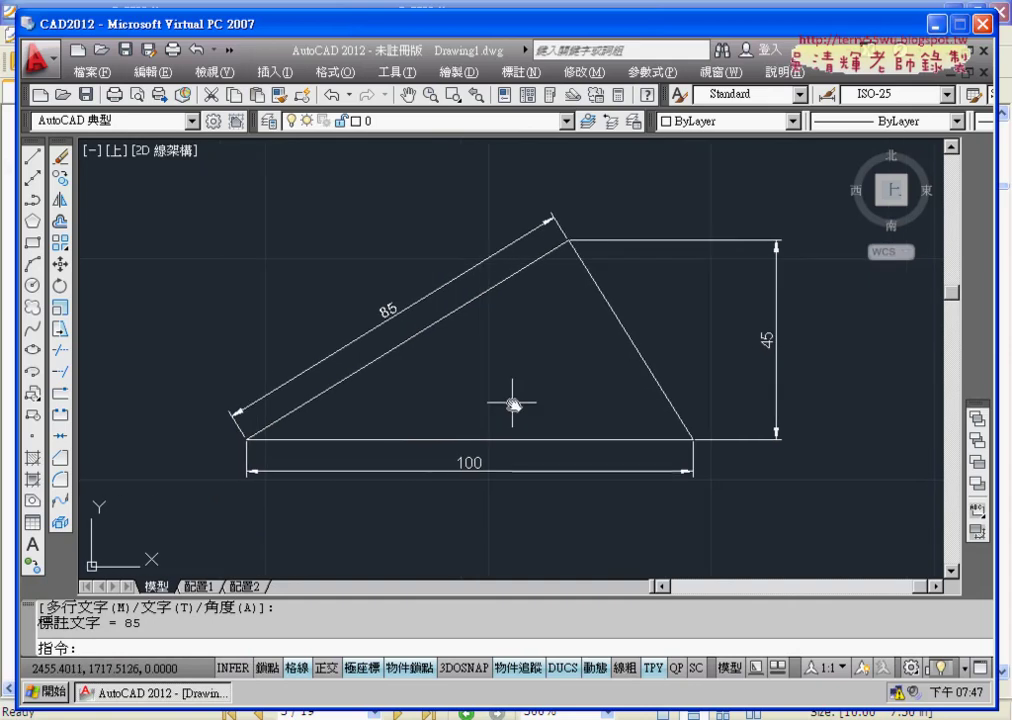
scroll(512, 404, up, 2)
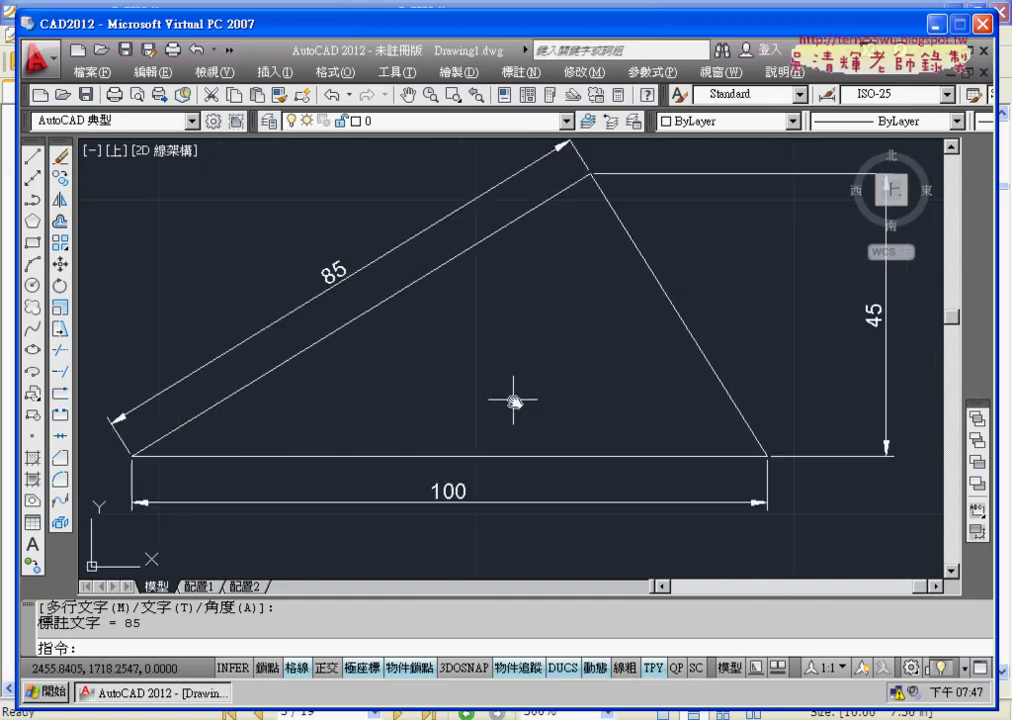